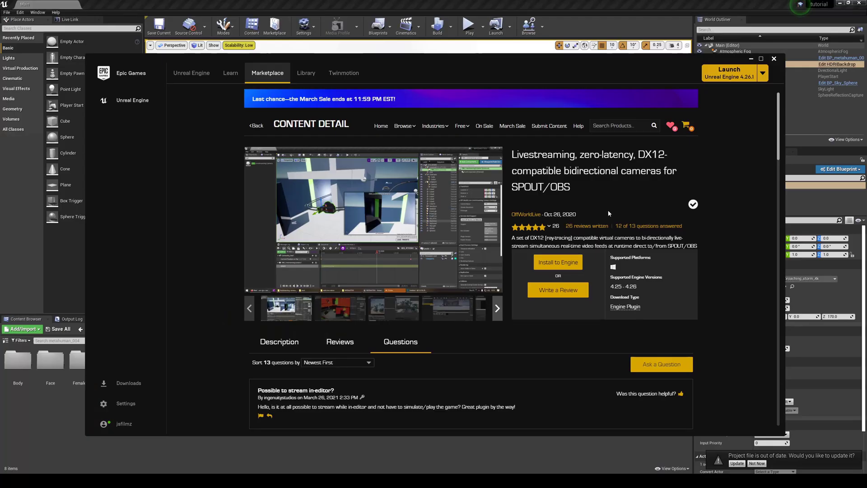
Try to install the OffWorldLive livestreaming camera plugin to the engine from its marketplace page
{"action": "left_click", "coordinate": [563, 262]}
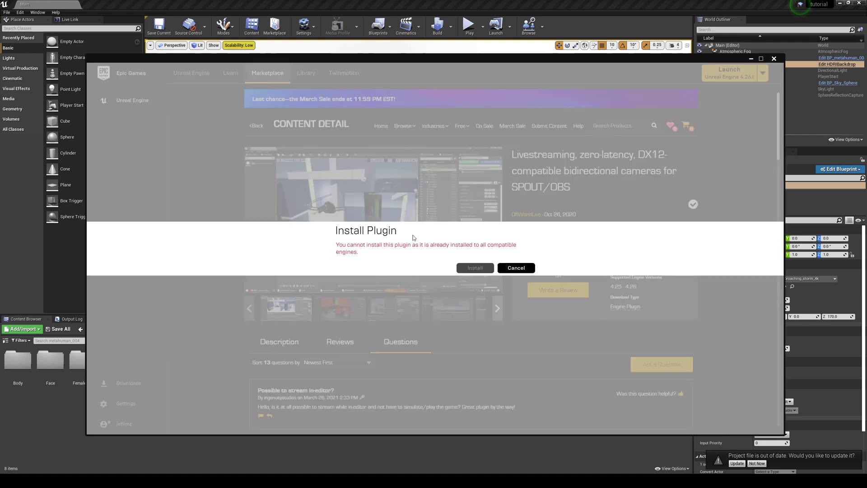
{"action": "left_click", "coordinate": [517, 268]}
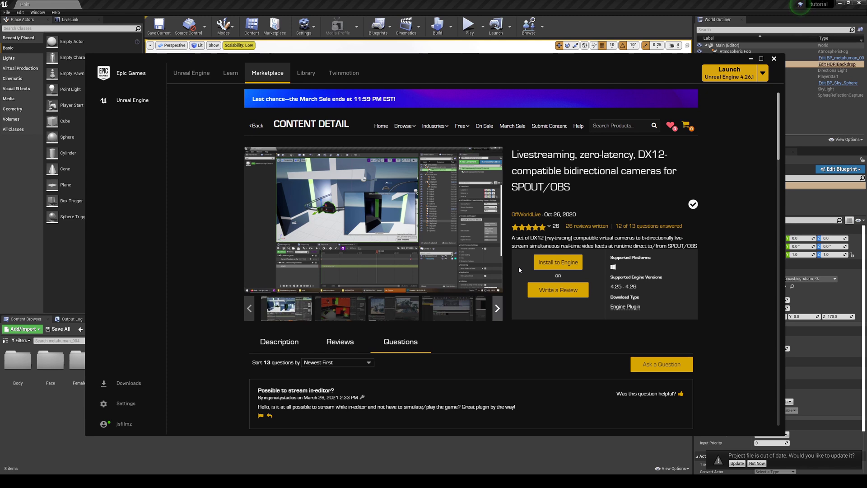
Open the Readme documentation linked in the livestreaming camera plugin's marketplace description
{"action": "scroll", "coordinate": [506, 298], "scroll_direction": "down", "scroll_amount": 5}
{"action": "scroll", "coordinate": [515, 309], "scroll_direction": "up", "scroll_amount": 5}
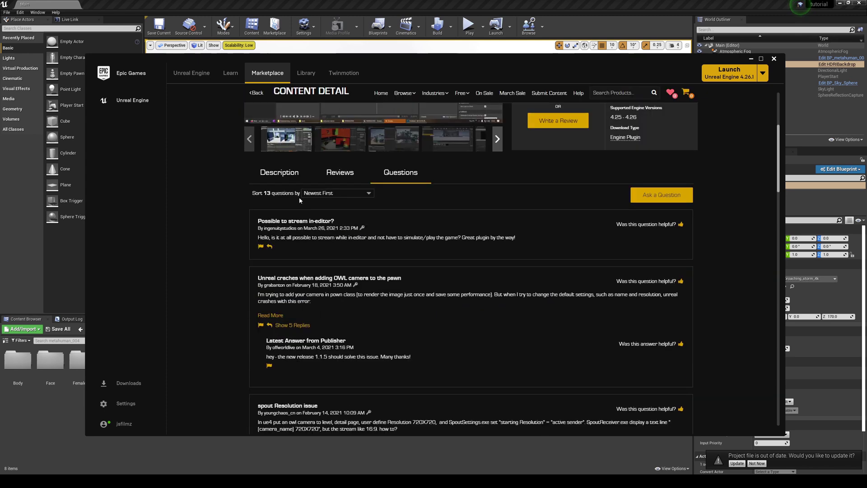
{"action": "left_click", "coordinate": [285, 174]}
{"action": "scroll", "coordinate": [457, 268], "scroll_direction": "down", "scroll_amount": 2}
{"action": "scroll", "coordinate": [468, 280], "scroll_direction": "down", "scroll_amount": 2}
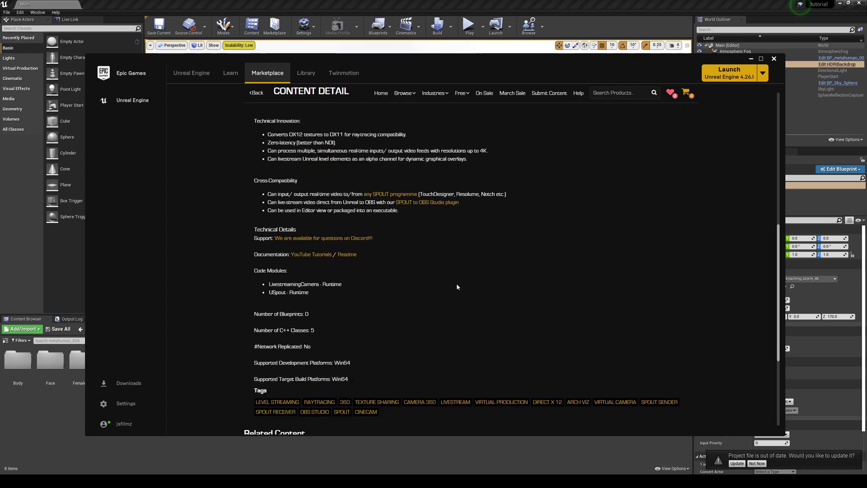
{"action": "left_click", "coordinate": [348, 254]}
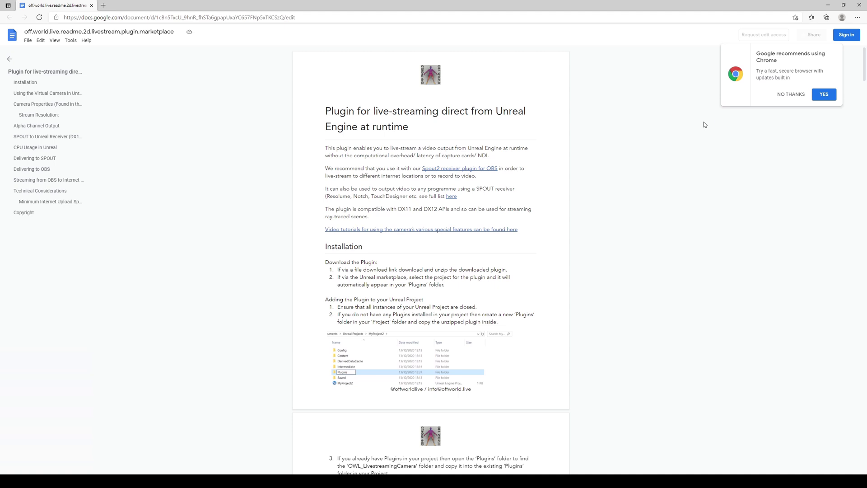
Open the releases page of the Spout2 source plugin for OBS and check the installed OBS version
{"action": "left_click", "coordinate": [453, 169]}
{"action": "left_click", "coordinate": [452, 199]}
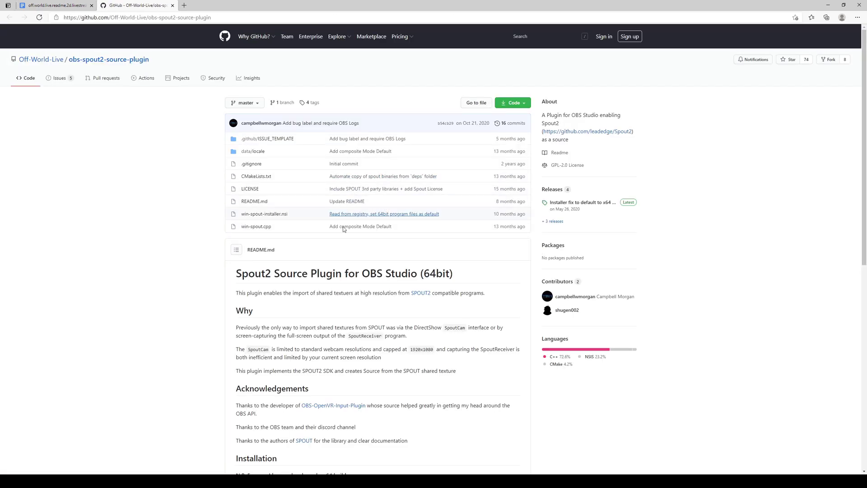
{"action": "scroll", "coordinate": [344, 222], "scroll_direction": "down", "scroll_amount": 4}
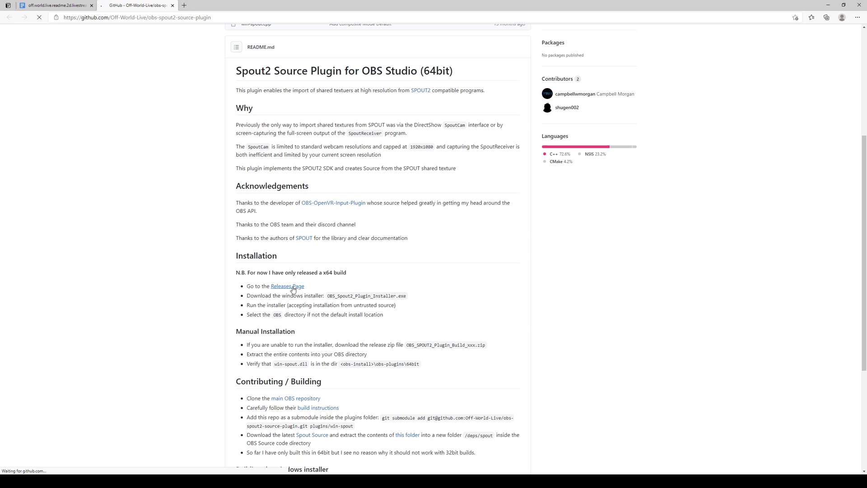
{"action": "left_click", "coordinate": [287, 287]}
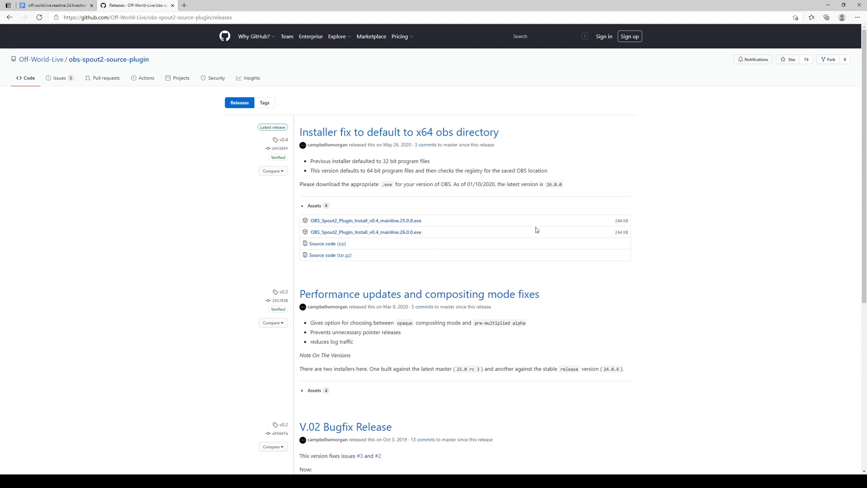
{"action": "key", "text": "alt+Tab"}
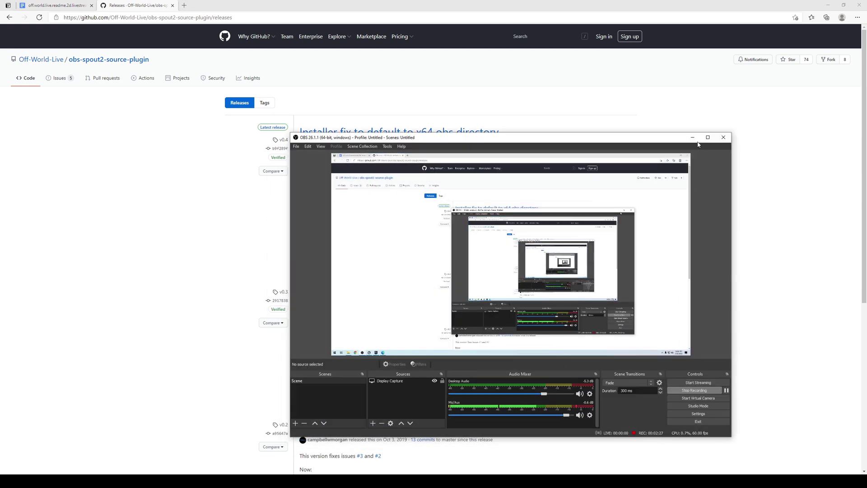
{"action": "left_click", "coordinate": [692, 137]}
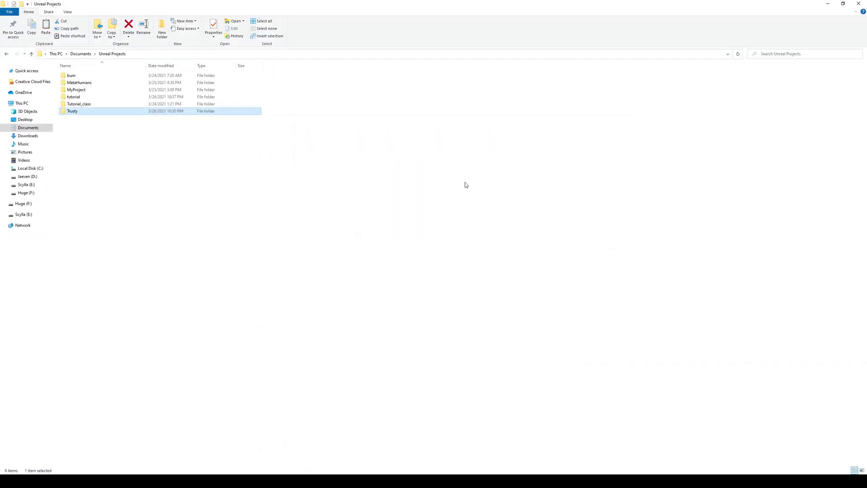
Browse to the Program Files folder on the C: drive in File Explorer
{"action": "left_click", "coordinate": [84, 54]}
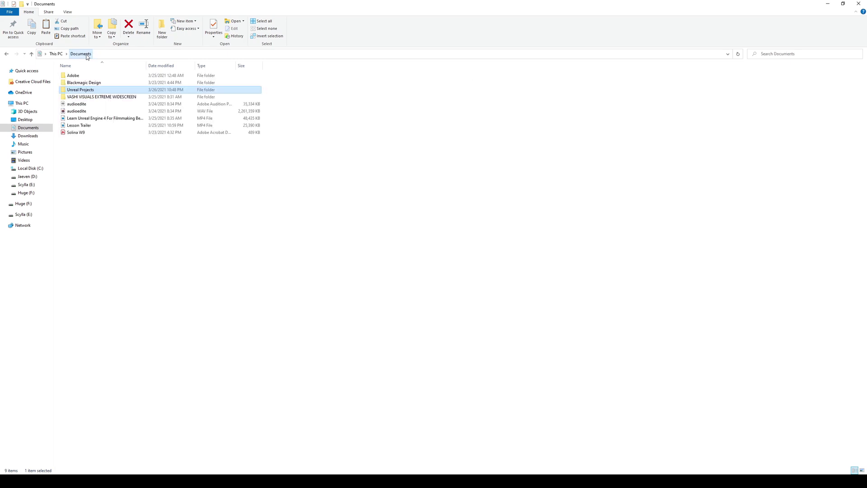
{"action": "left_click", "coordinate": [32, 177]}
{"action": "left_click", "coordinate": [30, 168]}
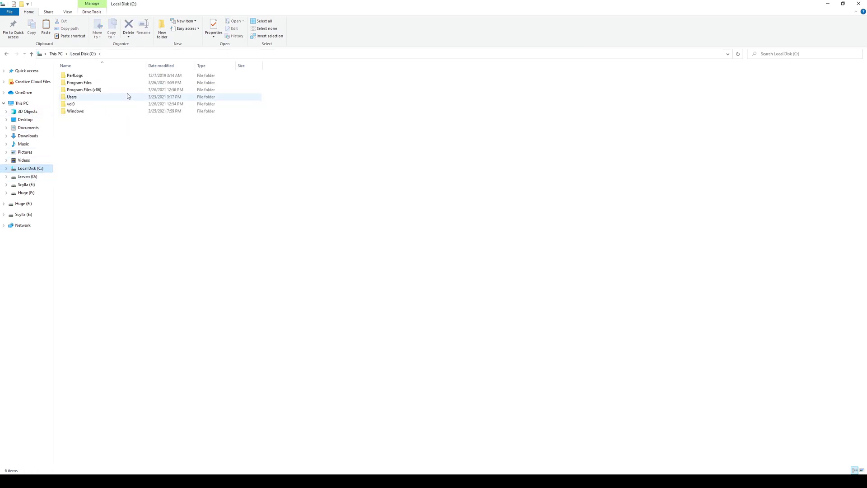
{"action": "double_click", "coordinate": [90, 83]}
{"action": "double_click", "coordinate": [107, 124]}
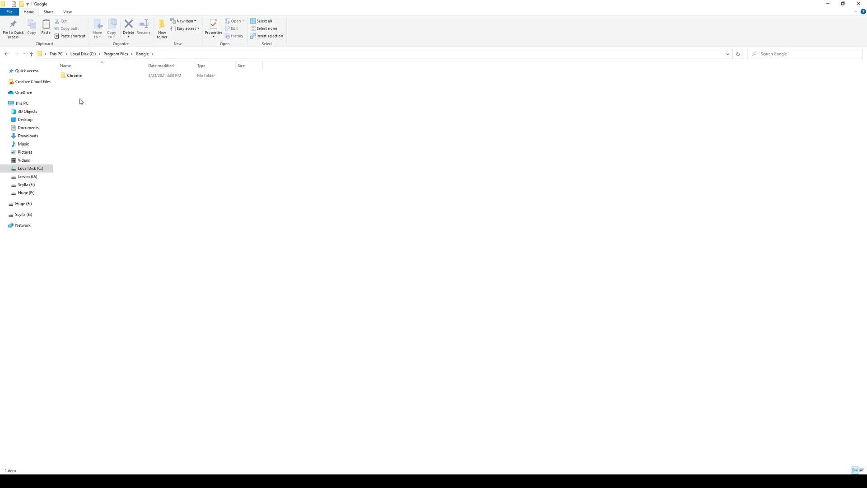
{"action": "left_click", "coordinate": [6, 53]}
Copy the OWLLivestreamingCamera folder from Epic Games\UE_4.26\Engine\Plugins\Marketplace
{"action": "double_click", "coordinate": [101, 119]}
{"action": "double_click", "coordinate": [90, 76]}
{"action": "double_click", "coordinate": [101, 84]}
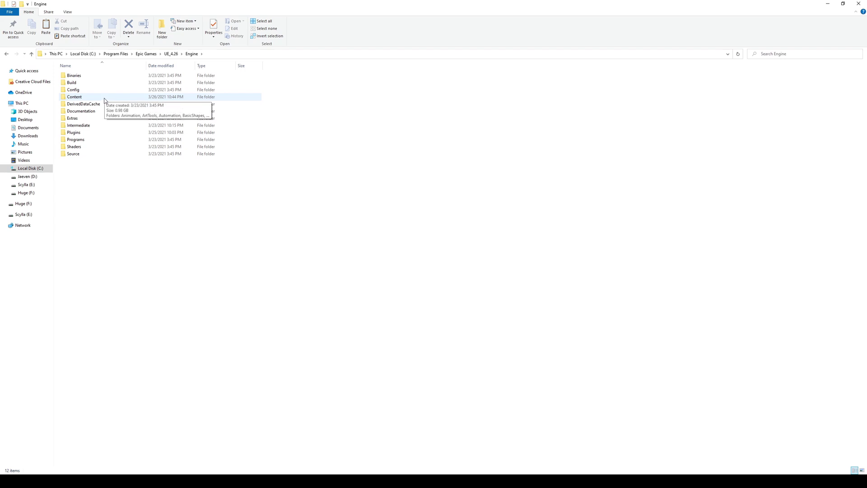
{"action": "double_click", "coordinate": [82, 133]}
{"action": "double_click", "coordinate": [102, 77]}
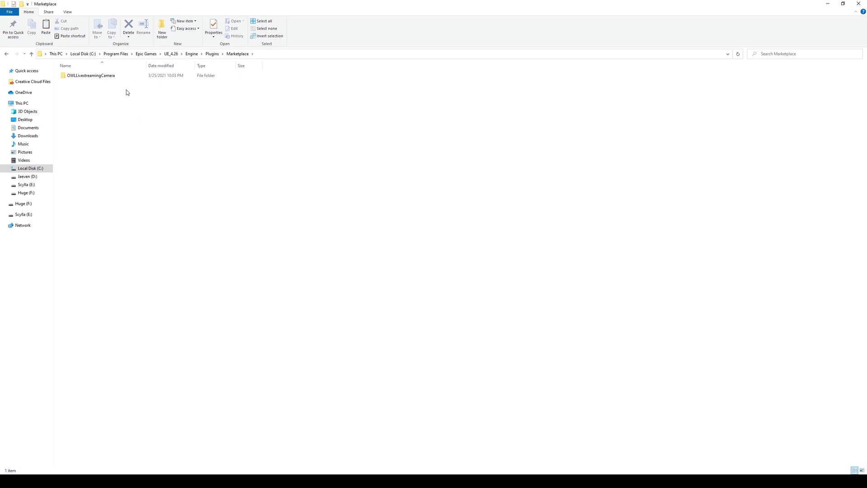
{"action": "right_click", "coordinate": [103, 76]}
{"action": "left_click", "coordinate": [120, 205]}
Create a folder named Plugins inside the Documents\Unreal Projects\tutorial project folder and open it
{"action": "left_click", "coordinate": [28, 127]}
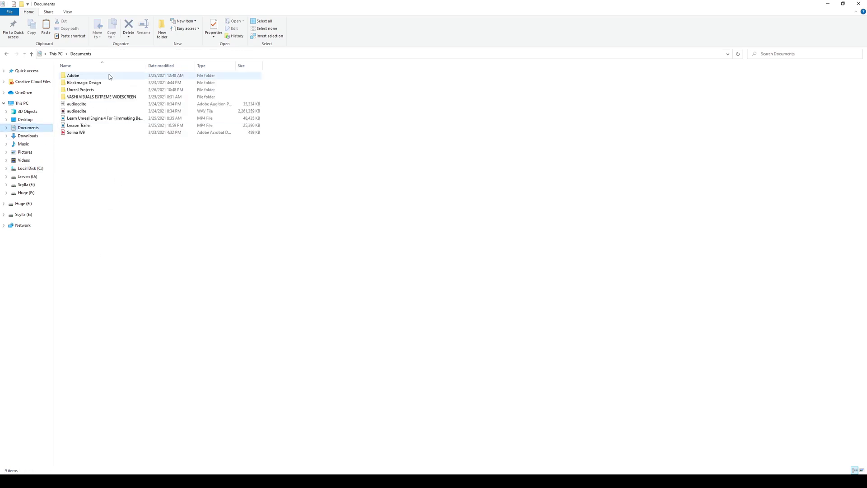
{"action": "double_click", "coordinate": [217, 89]}
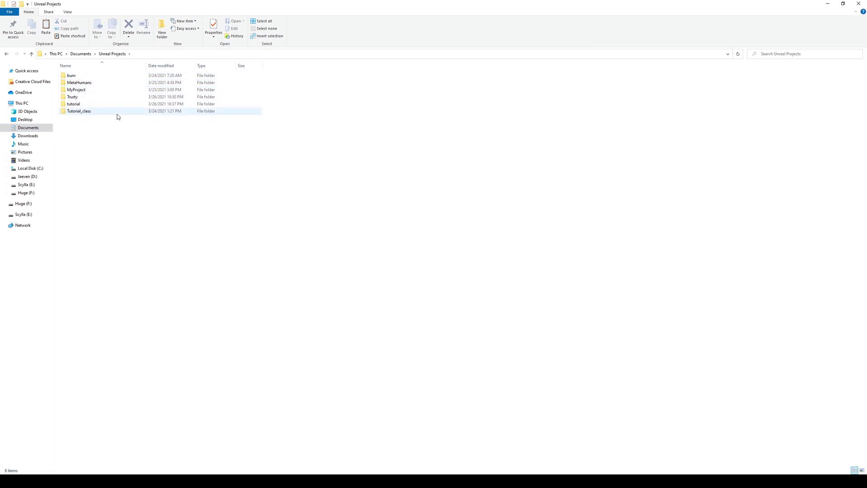
{"action": "double_click", "coordinate": [80, 105]}
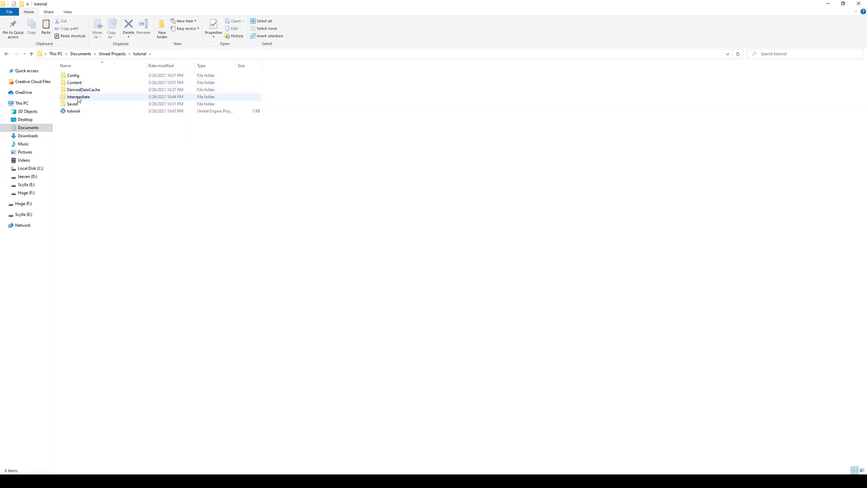
{"action": "right_click", "coordinate": [92, 140]}
{"action": "mouse_move", "coordinate": [129, 215]}
{"action": "left_click", "coordinate": [181, 216]}
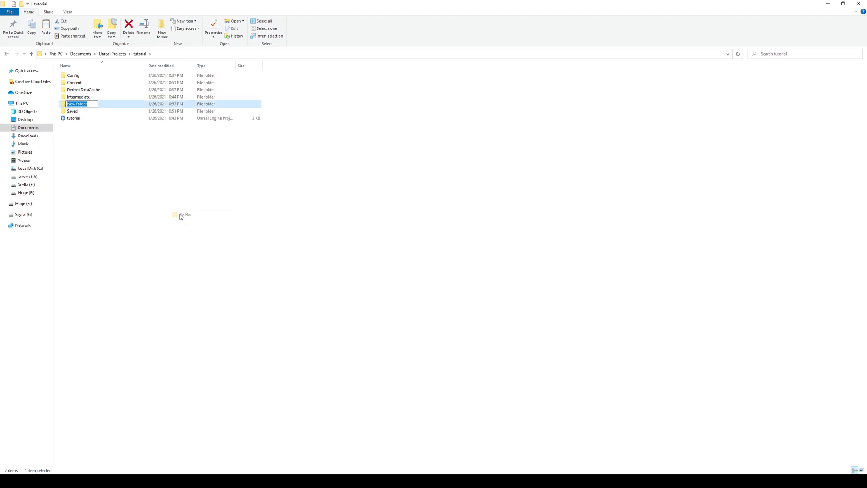
{"action": "type", "text": "Plugins"}
{"action": "key", "text": "Return"}
{"action": "key", "text": "Return"}
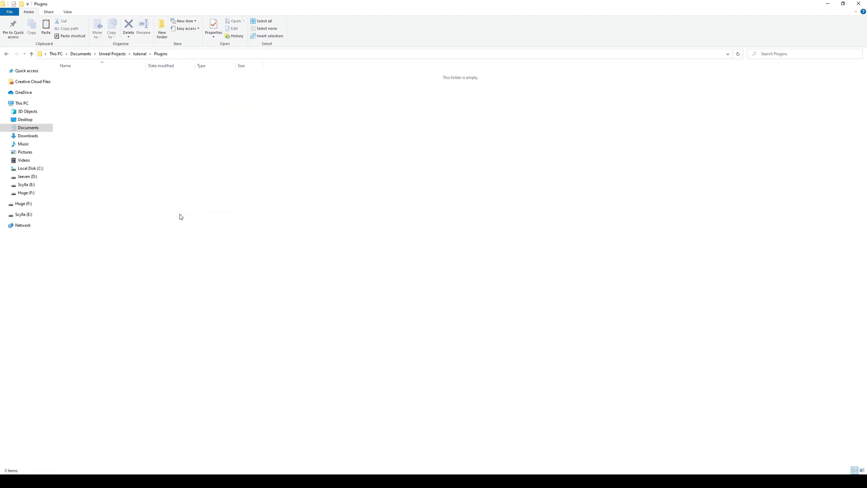
Paste the OWLLivestreamingCamera folder into the tutorial project's Plugins folder and return to the Unreal Editor
{"action": "right_click", "coordinate": [179, 216]}
{"action": "left_click", "coordinate": [200, 263]}
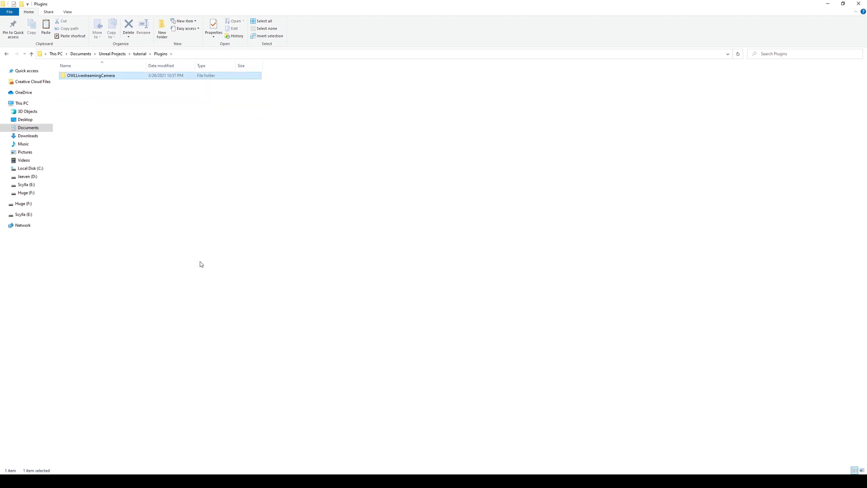
{"action": "left_click", "coordinate": [823, 4]}
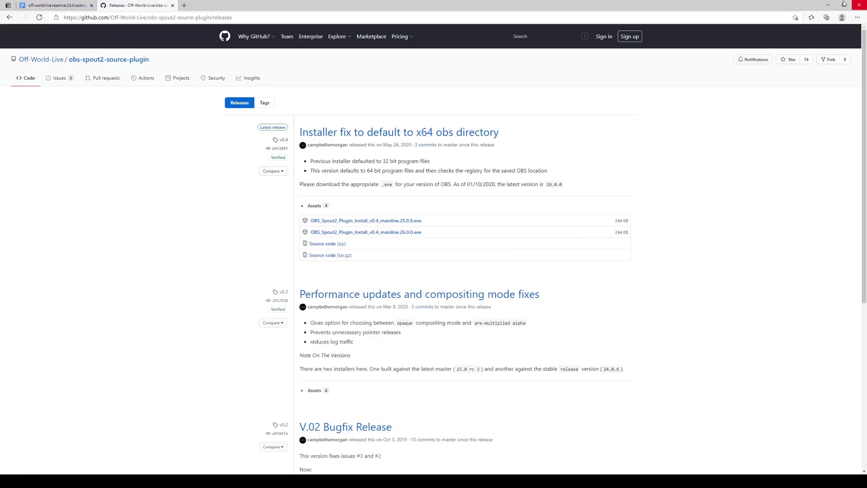
{"action": "left_click", "coordinate": [820, 5]}
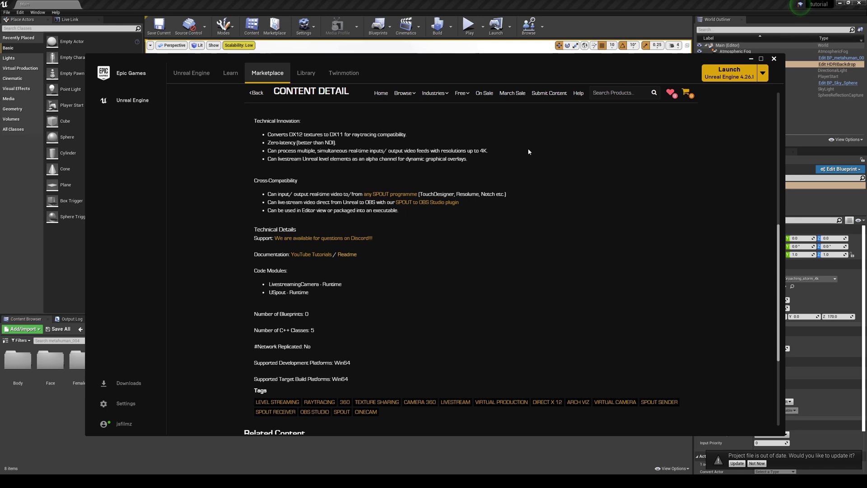
{"action": "left_click", "coordinate": [751, 59]}
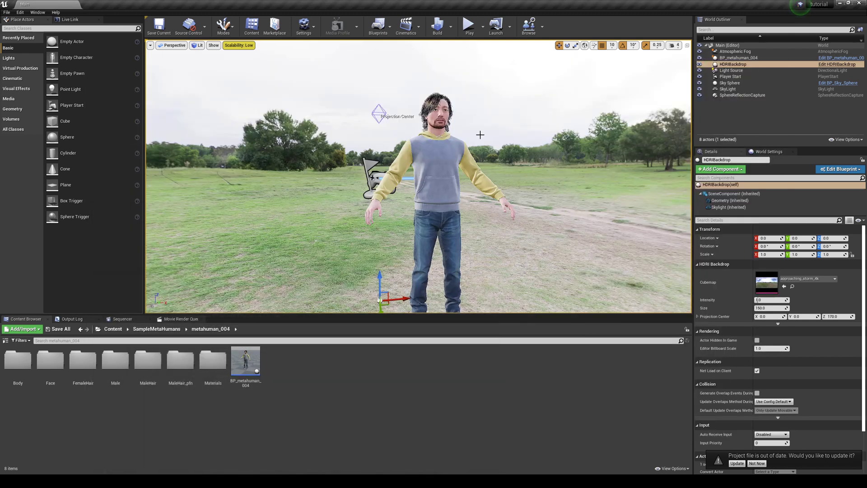
Enable the Off World Live Livestreaming Camera plugin for the project and restart the editor
{"action": "left_click", "coordinate": [20, 12]}
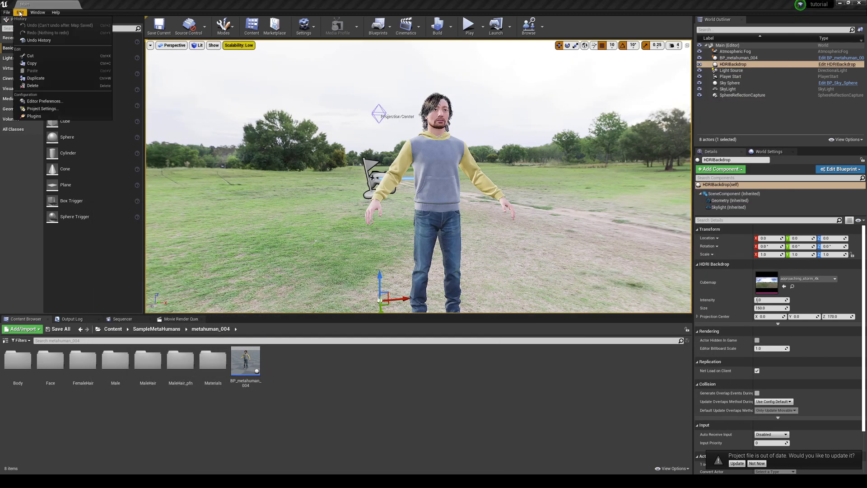
{"action": "left_click", "coordinate": [41, 111]}
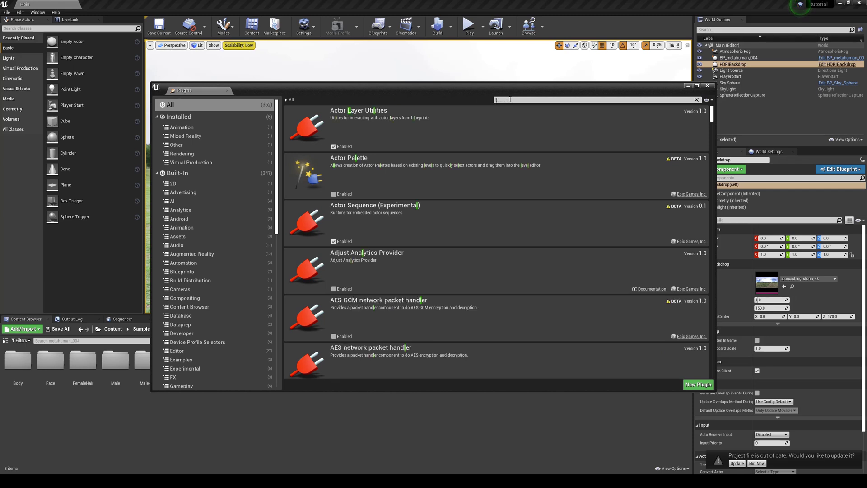
{"action": "type", "text": "live wor"}
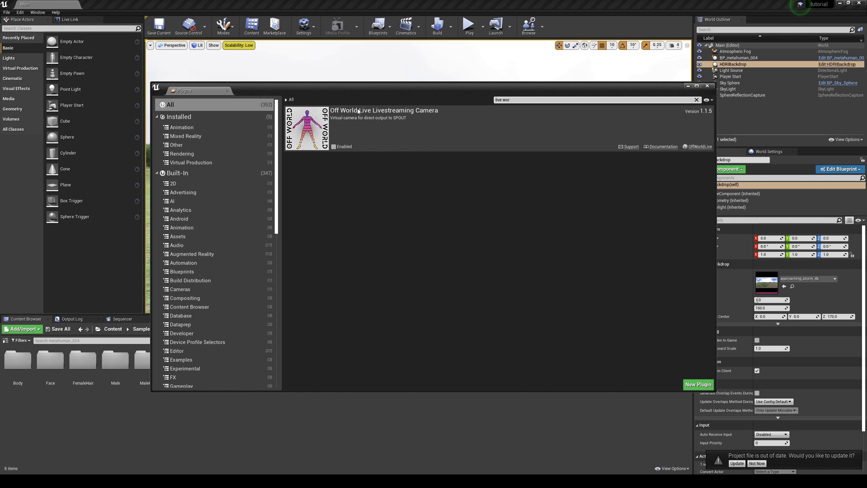
{"action": "left_click", "coordinate": [334, 147]}
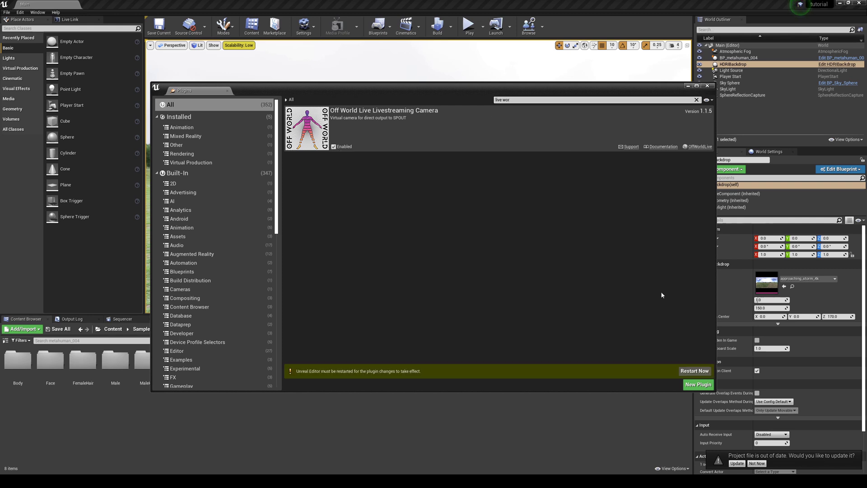
{"action": "left_click", "coordinate": [695, 371]}
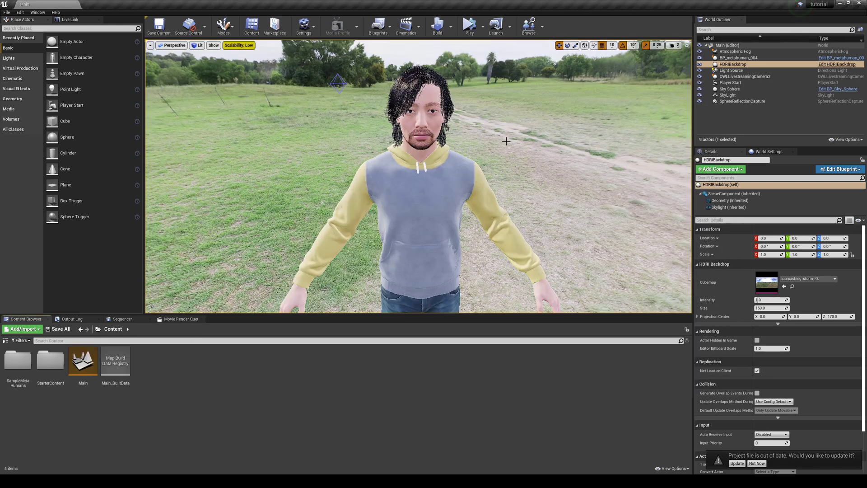
Switch to OBS to look over its sources, and return to the Unreal level
{"action": "key", "text": "alt+Tab"}
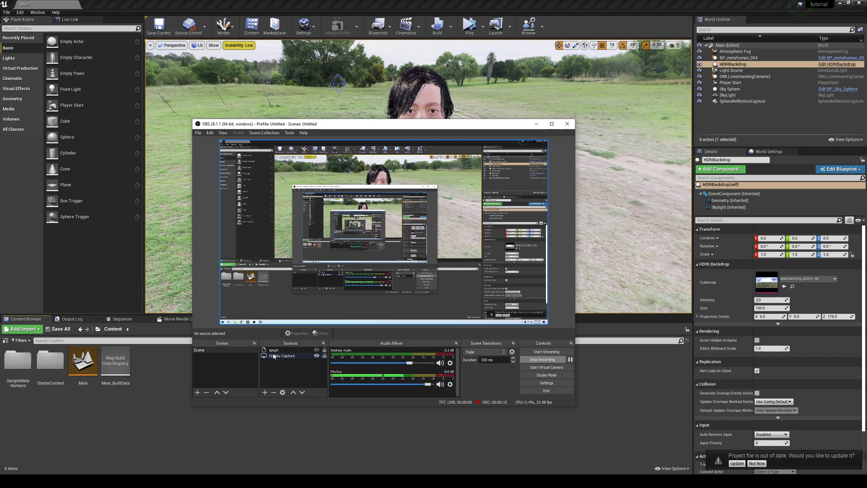
{"action": "left_click", "coordinate": [537, 123]}
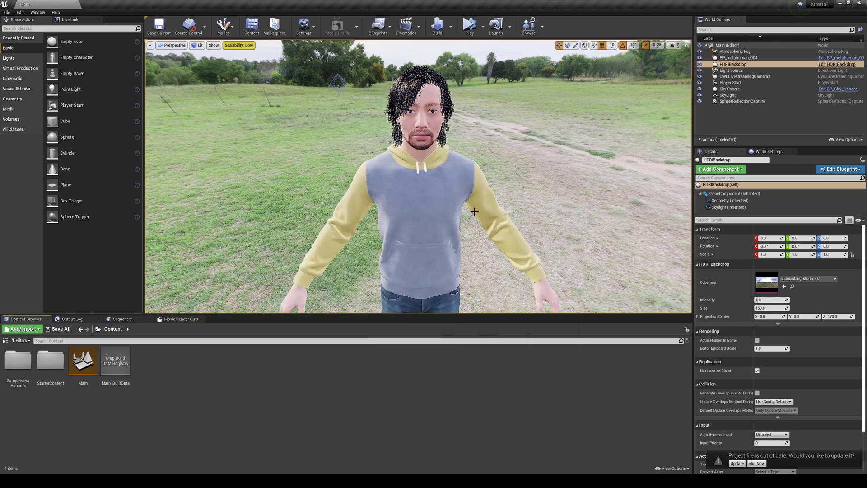
Select the Body component of BP_metahuman_004 and open its skeletal mesh m_med_nrw_body_skmesh for editing
{"action": "left_click_drag", "start_coordinate": [473, 212], "coordinate": [480, 193]}
{"action": "left_click", "coordinate": [405, 196]}
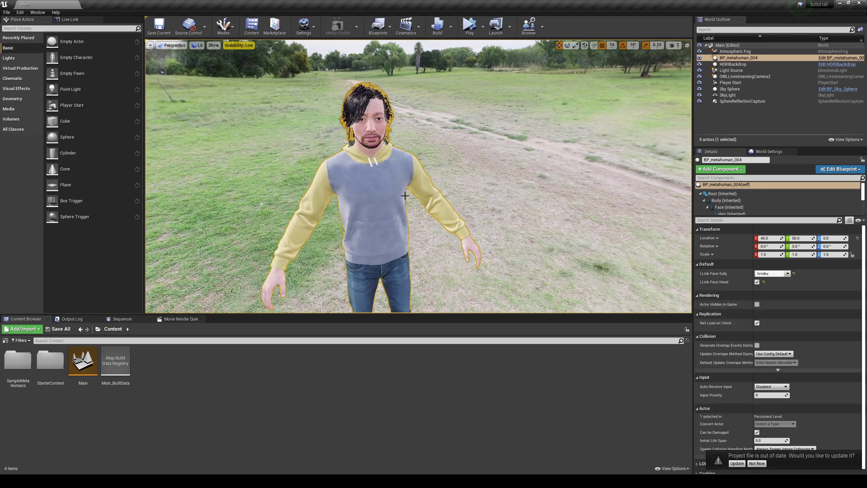
{"action": "left_click", "coordinate": [728, 200]}
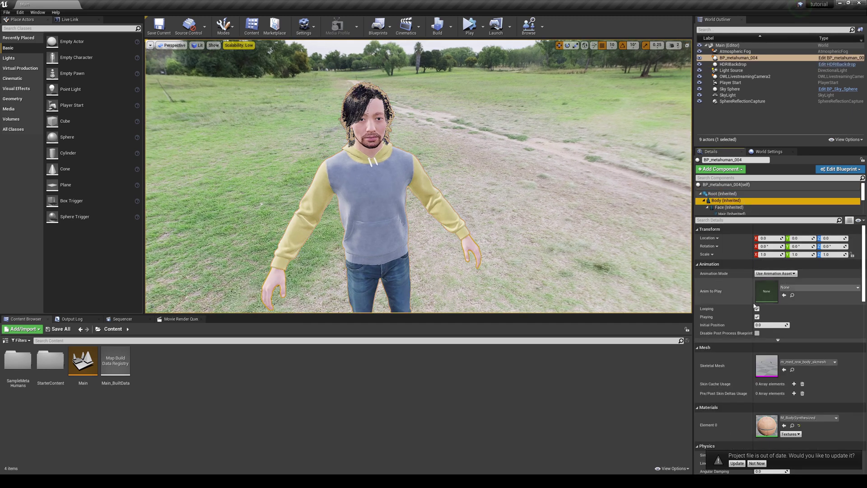
{"action": "double_click", "coordinate": [760, 362]}
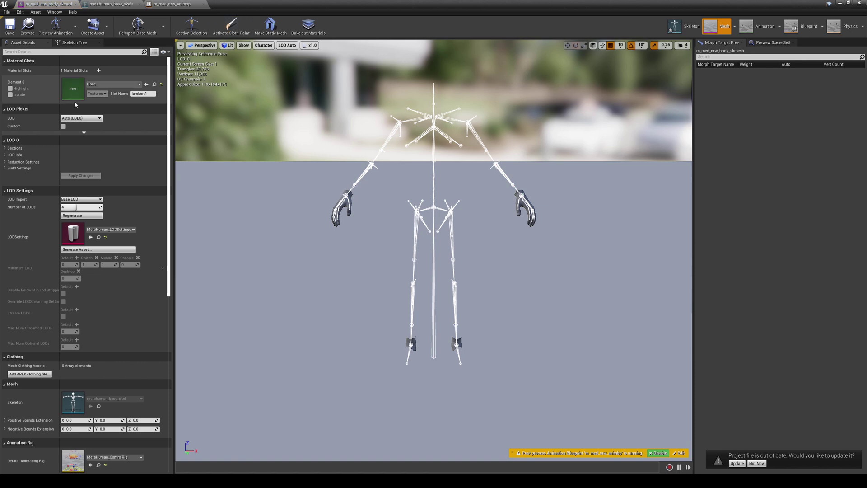
Rotate the upperarm_l and upperarm_r bones about the shoulders so both arms stretch out horizontally in a T-pose
{"action": "left_click", "coordinate": [50, 127]}
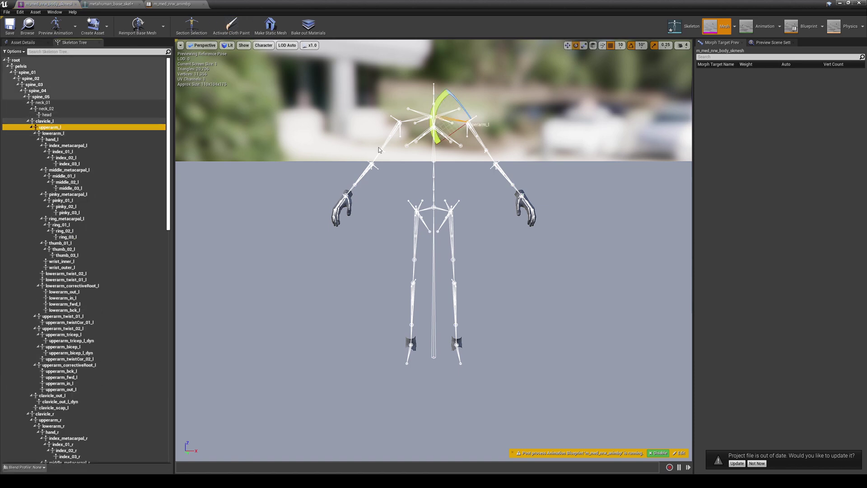
{"action": "key", "text": "e"}
{"action": "left_click_drag", "start_coordinate": [492, 147], "coordinate": [635, 38]}
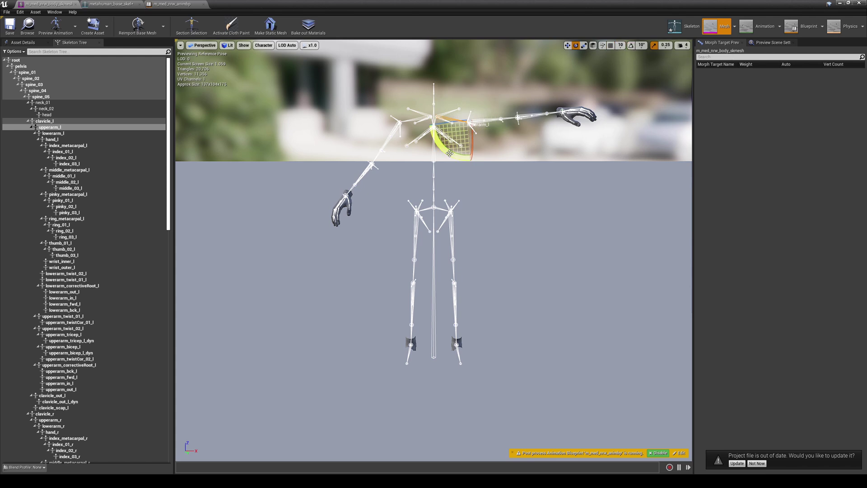
{"action": "left_click_drag", "start_coordinate": [449, 150], "coordinate": [451, 159]}
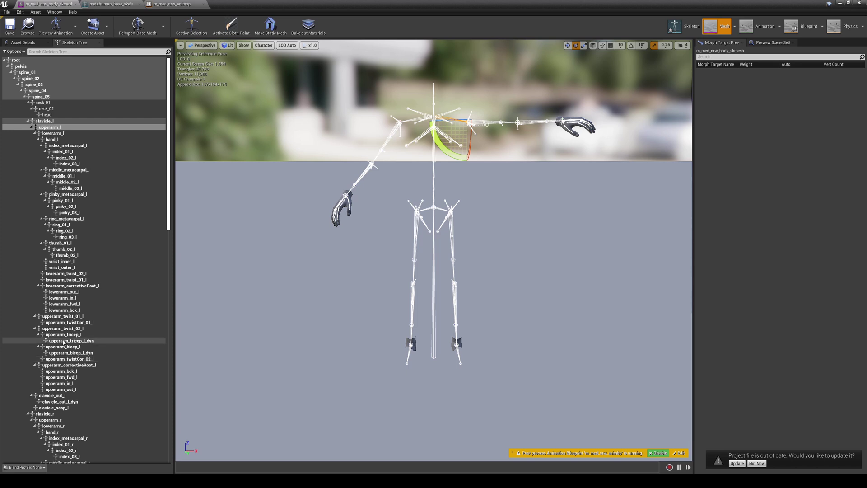
{"action": "left_click", "coordinate": [65, 419]}
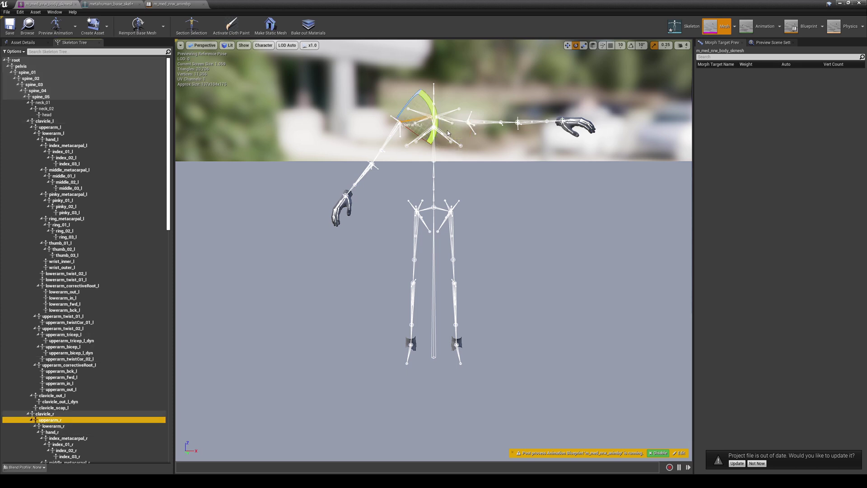
{"action": "left_click_drag", "start_coordinate": [448, 134], "coordinate": [445, 124]}
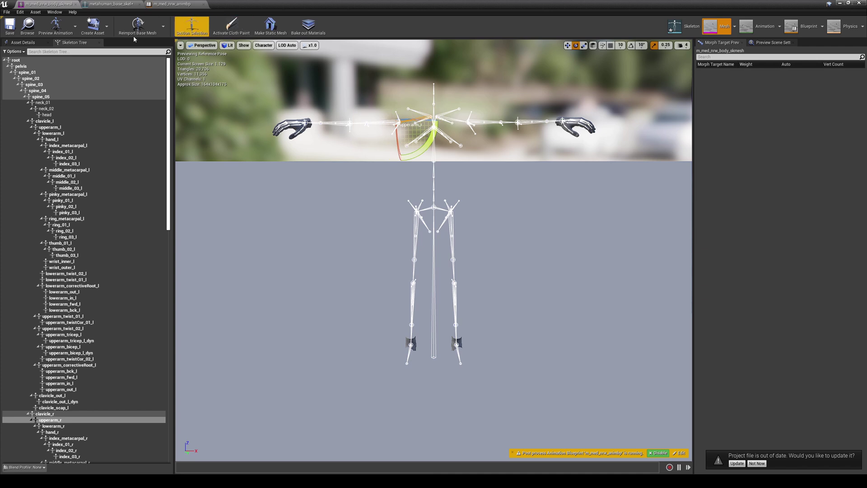
Create an animation from the skeletal mesh's current pose and save it as poseme in the Body folder
{"action": "left_click", "coordinate": [99, 35]}
{"action": "mouse_move", "coordinate": [113, 46]}
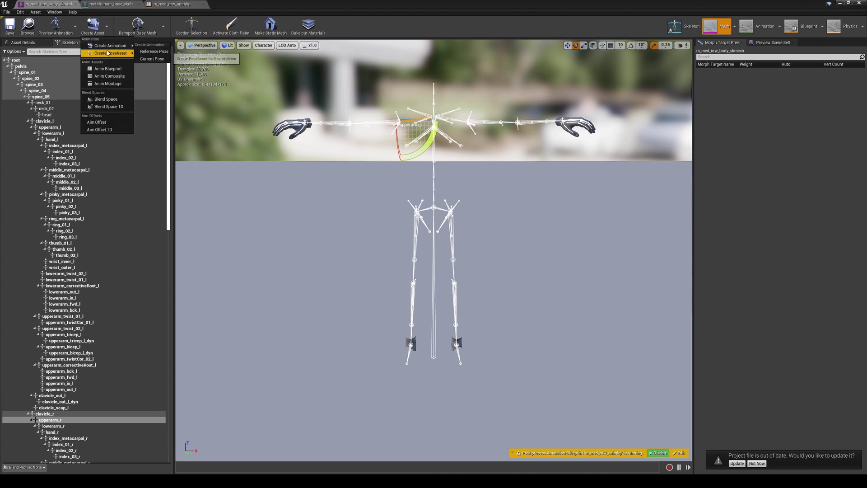
{"action": "left_click", "coordinate": [148, 60]}
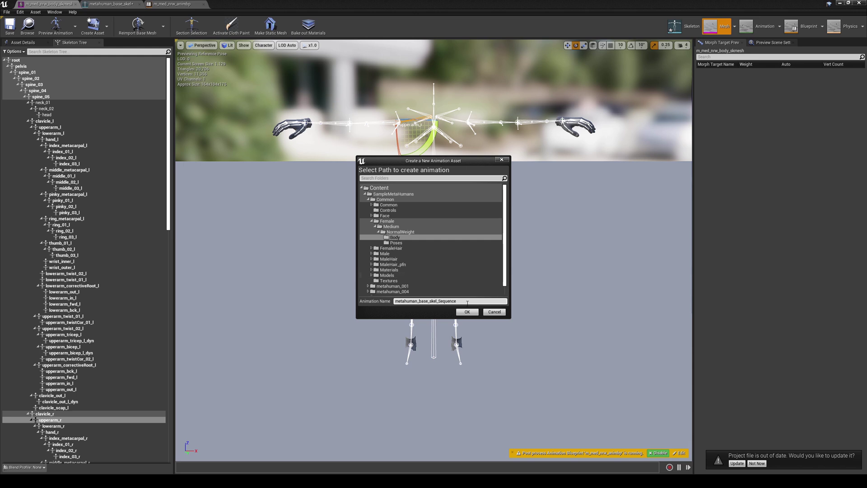
{"action": "type", "text": "poseme"}
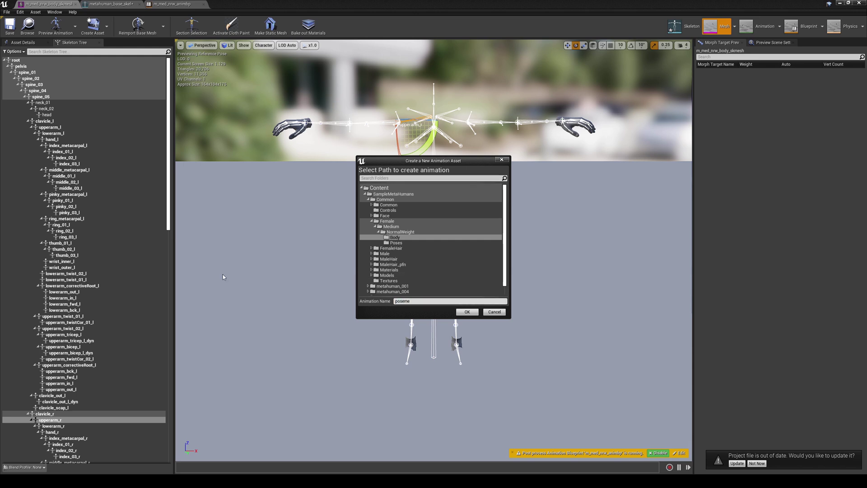
{"action": "left_click", "coordinate": [467, 311]}
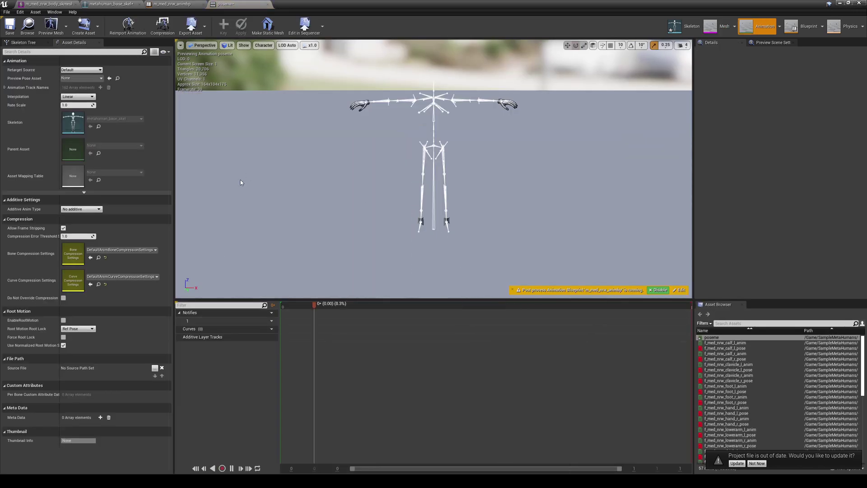
In the AnimGraph of m_med_nrw_animbp, detach Input Pose and Output Pose from the existing chain and place them above it
{"action": "left_click", "coordinate": [804, 27]}
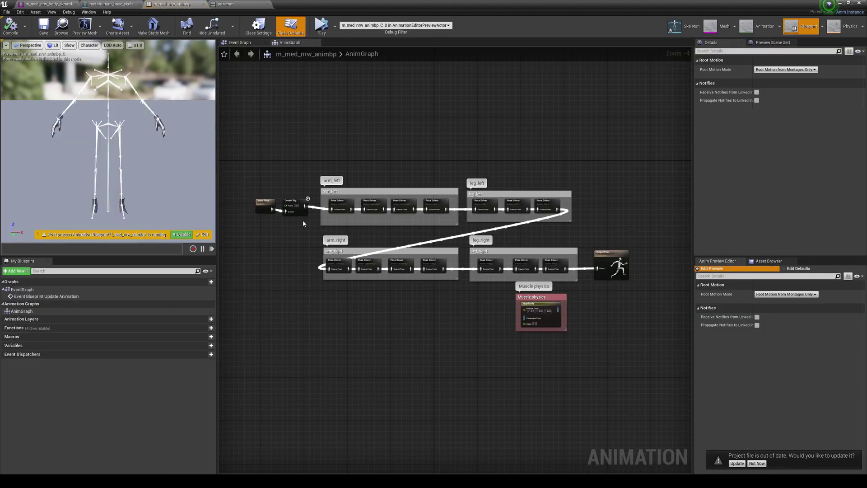
{"action": "left_click_drag", "start_coordinate": [268, 204], "coordinate": [285, 138]}
{"action": "left_click", "coordinate": [297, 170], "text": "alt"}
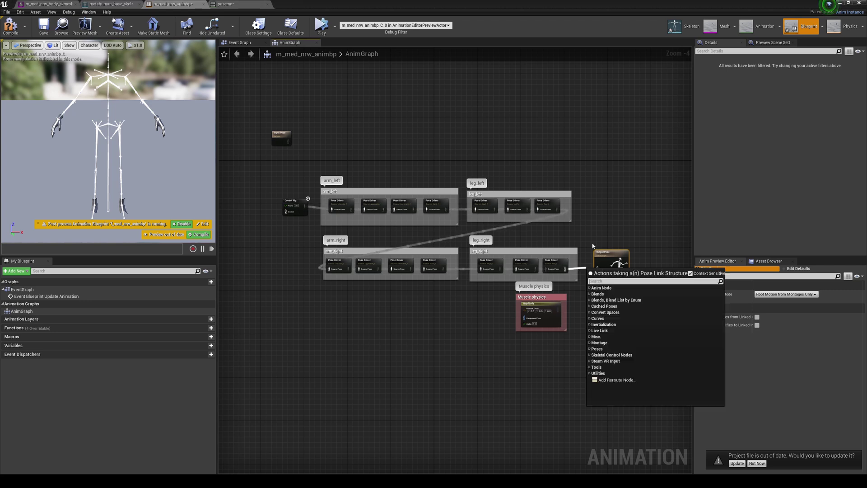
{"action": "left_click_drag", "start_coordinate": [607, 256], "coordinate": [548, 114]}
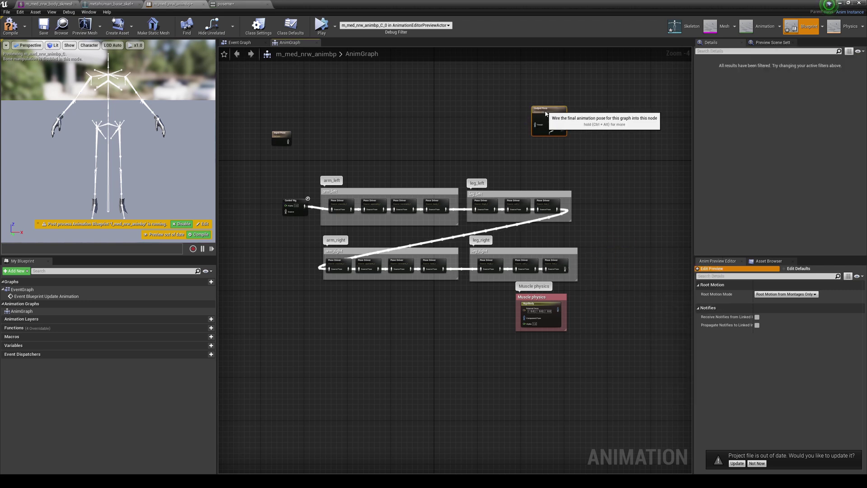
Add a Live Link Pose node between the Input Pose and Output Pose nodes
{"action": "right_click", "coordinate": [400, 138]}
{"action": "type", "text": "livelink"}
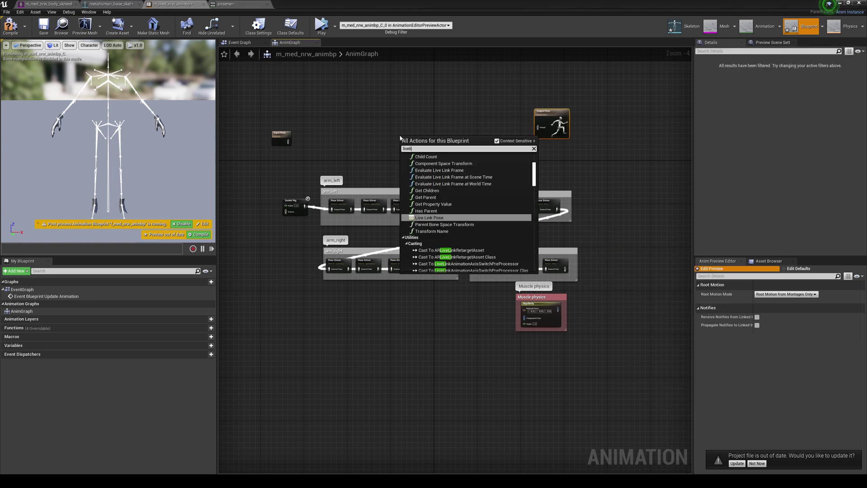
{"action": "left_click", "coordinate": [438, 218]}
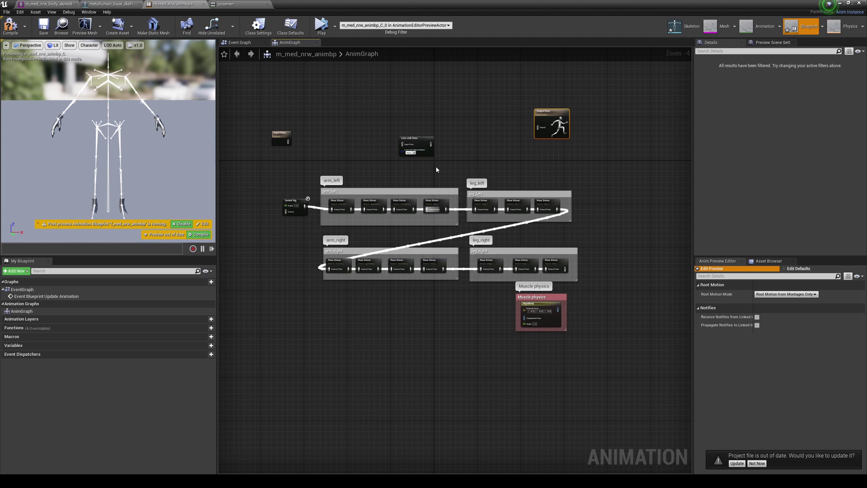
{"action": "left_click", "coordinate": [277, 135]}
{"action": "scroll", "coordinate": [359, 123], "scroll_direction": "up", "scroll_amount": 4}
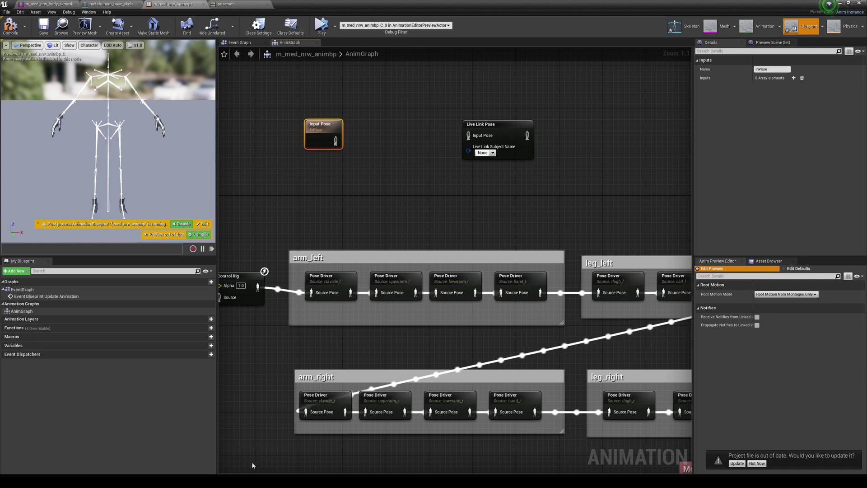
Find the poseme animation by searching the content for pose, and add it to the AnimGraph as a play node
{"action": "left_click", "coordinate": [848, 4]}
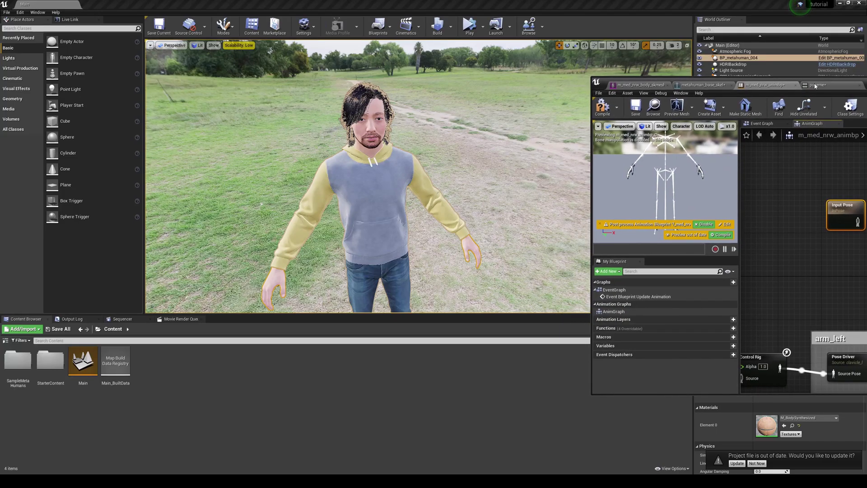
{"action": "left_click_drag", "start_coordinate": [805, 82], "coordinate": [471, 103]}
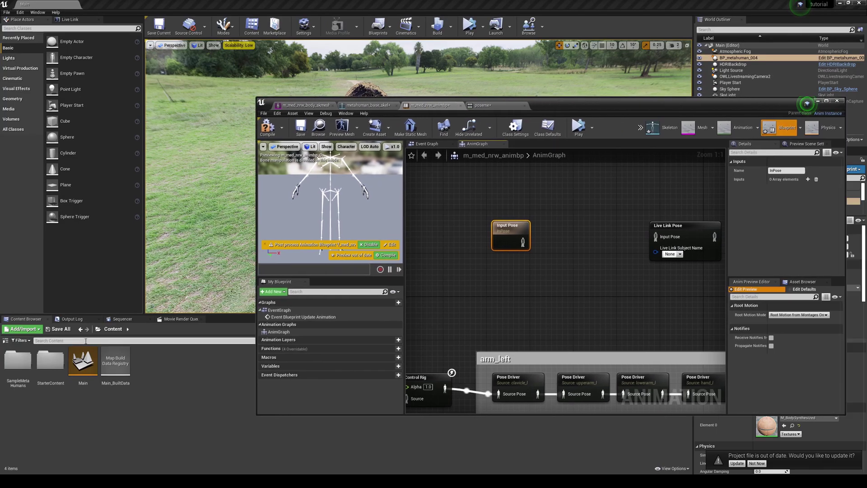
{"action": "left_click", "coordinate": [104, 341]}
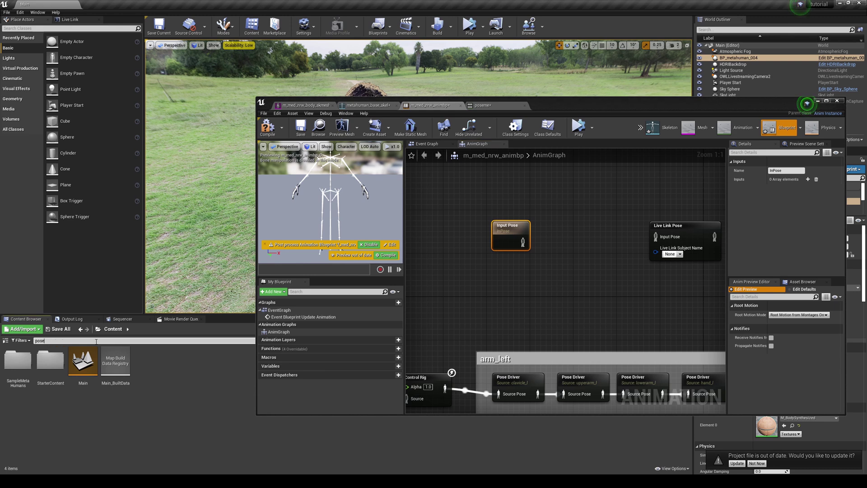
{"action": "type", "text": "pose"}
{"action": "left_click_drag", "start_coordinate": [313, 422], "coordinate": [580, 260]}
{"action": "double_click", "coordinate": [680, 104]}
Wire Play poseme through the Live Link Pose node into Output Pose and compile the animation blueprint
{"action": "left_click_drag", "start_coordinate": [421, 163], "coordinate": [476, 140]}
{"action": "right_click_drag", "start_coordinate": [542, 221], "coordinate": [465, 210]}
{"action": "left_click_drag", "start_coordinate": [450, 132], "coordinate": [592, 116]}
{"action": "scroll", "coordinate": [411, 197], "scroll_direction": "down", "scroll_amount": 2}
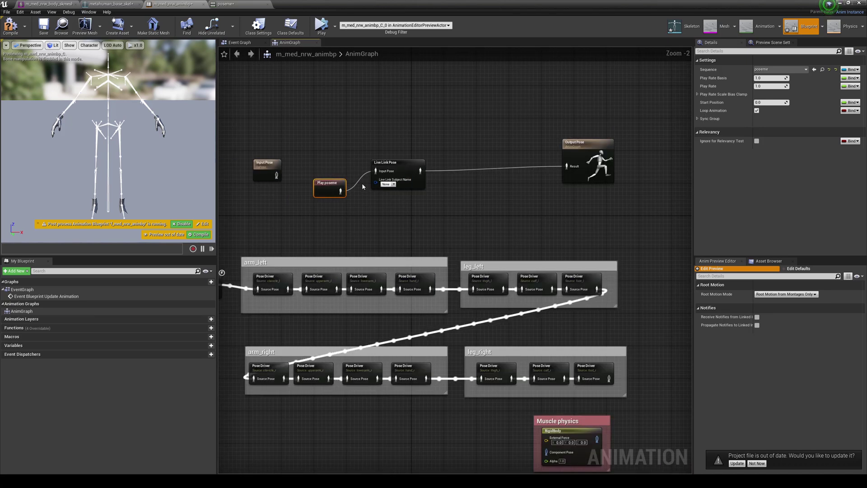
{"action": "left_click", "coordinate": [397, 164]}
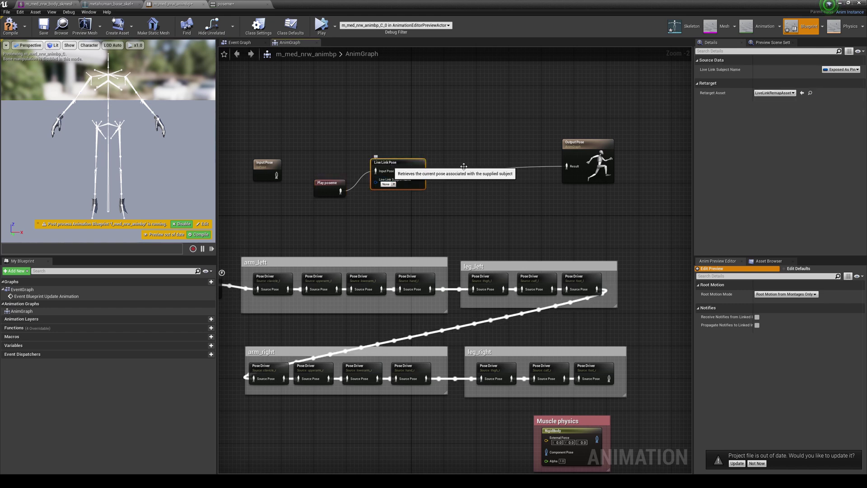
{"action": "left_click", "coordinate": [612, 163]}
{"action": "left_click", "coordinate": [199, 235]}
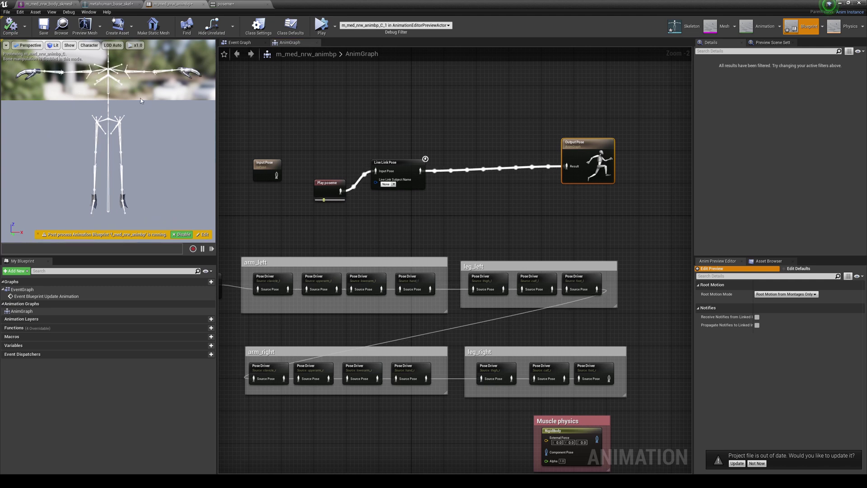
{"action": "left_click", "coordinate": [394, 185]}
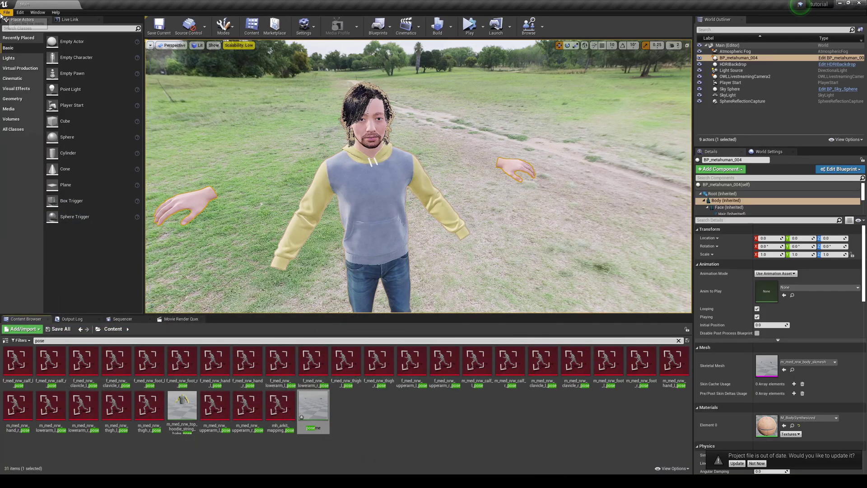
Switch to the Epic Games Launcher, search the Marketplace for neuron and open the Neuron Live Link plugin's installation for engine slot 4.26
{"action": "left_click", "coordinate": [19, 13]}
{"action": "key", "text": "Escape"}
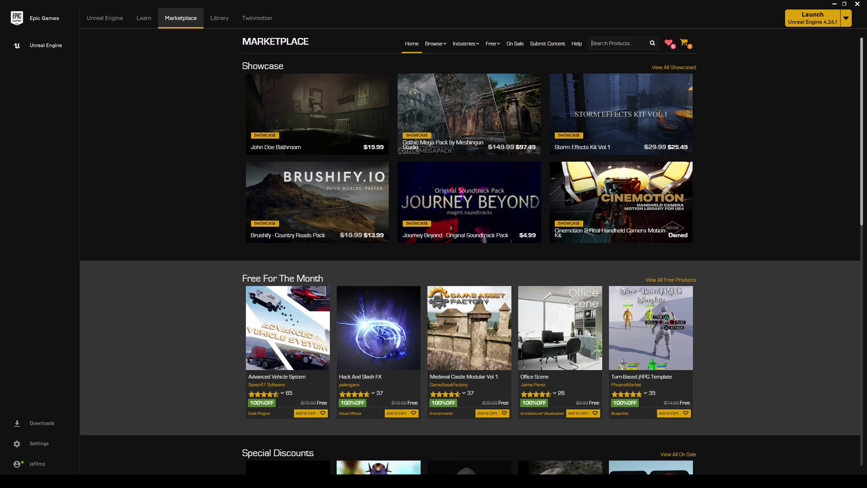
{"action": "type", "text": "neuron"}
{"action": "key", "text": "Return"}
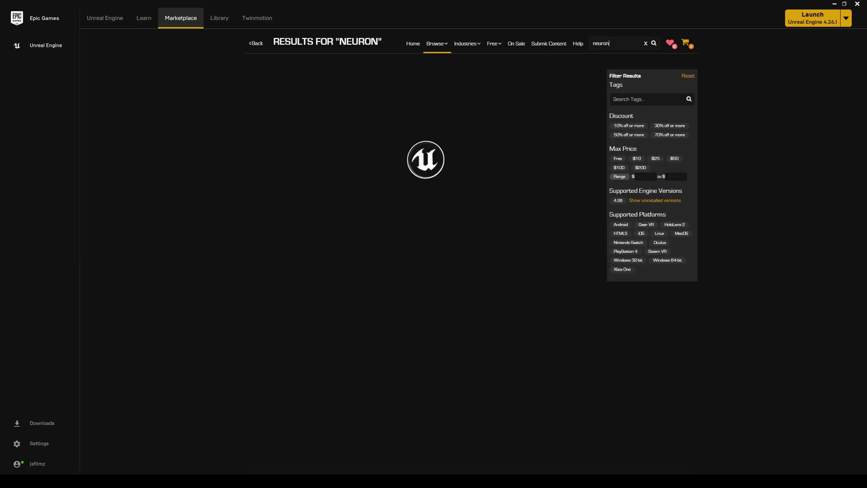
{"action": "left_click", "coordinate": [290, 136]}
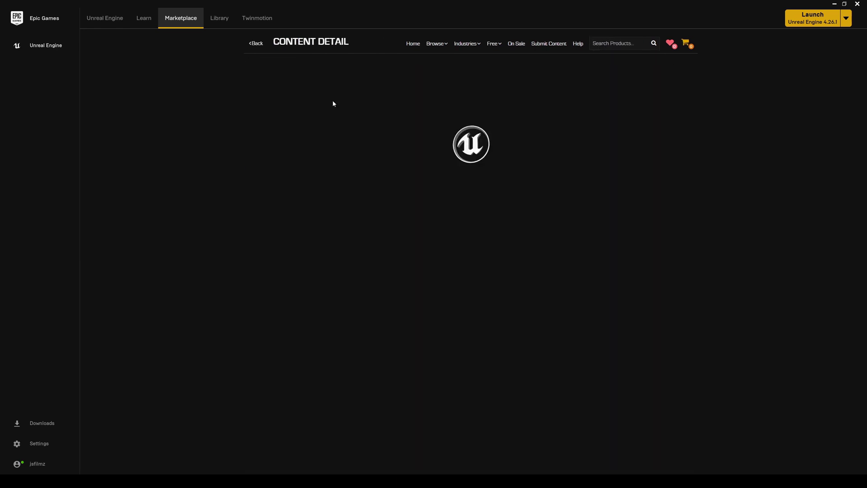
{"action": "left_click", "coordinate": [562, 179]}
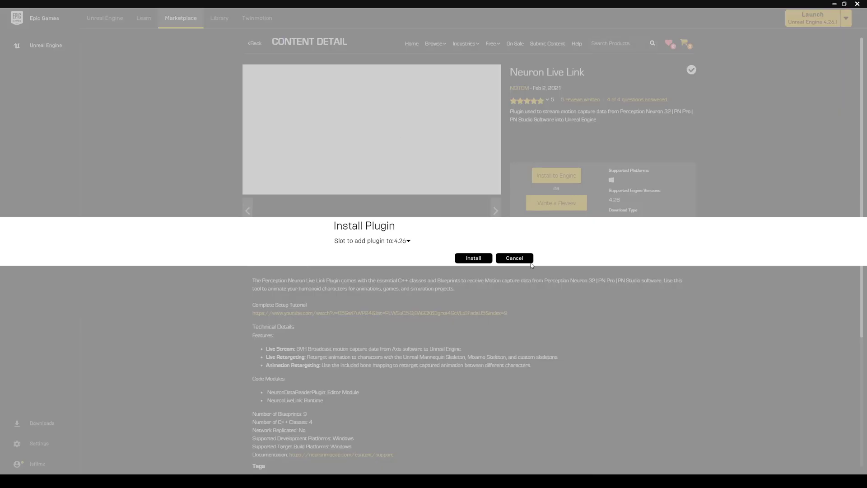
{"action": "key", "text": "Return"}
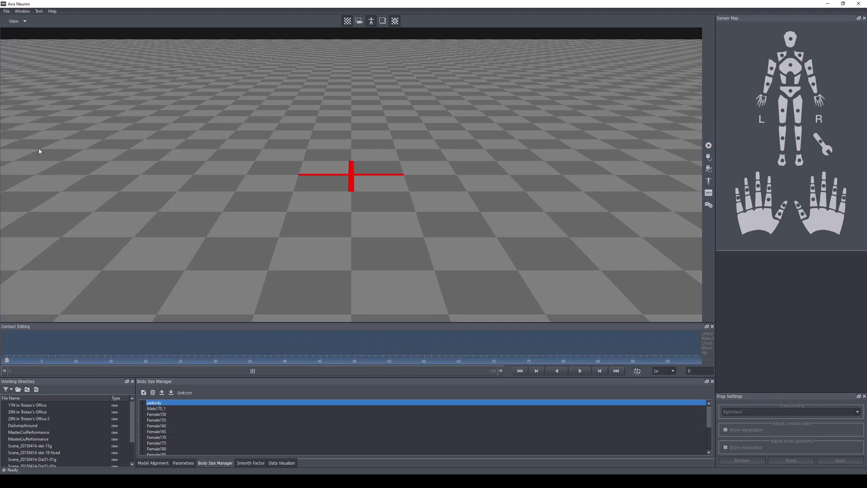
Switch to Axis Neuron, enable BVH broadcasting, and save the settings after reviewing the BVH output format
{"action": "left_click", "coordinate": [6, 11]}
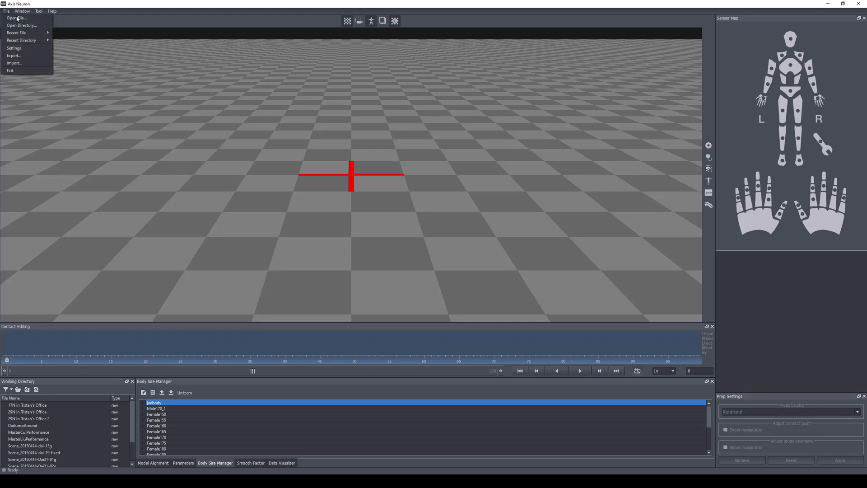
{"action": "left_click", "coordinate": [18, 47]}
{"action": "left_click", "coordinate": [351, 194]}
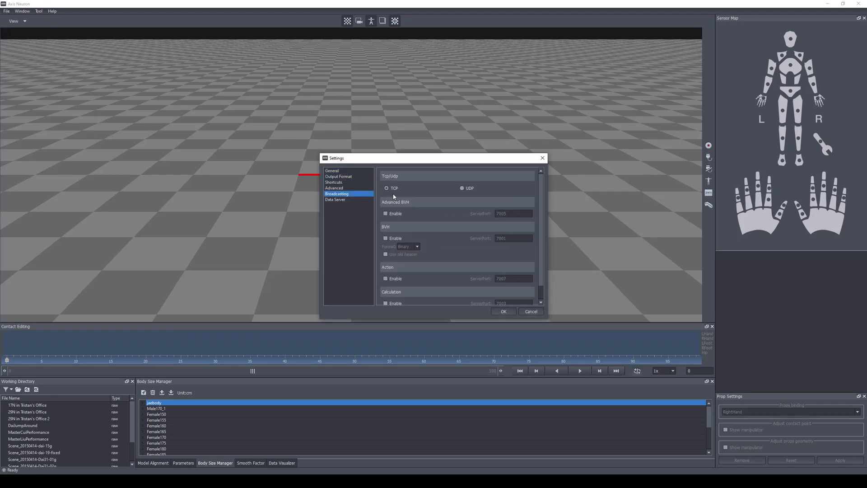
{"action": "left_click", "coordinate": [392, 238]}
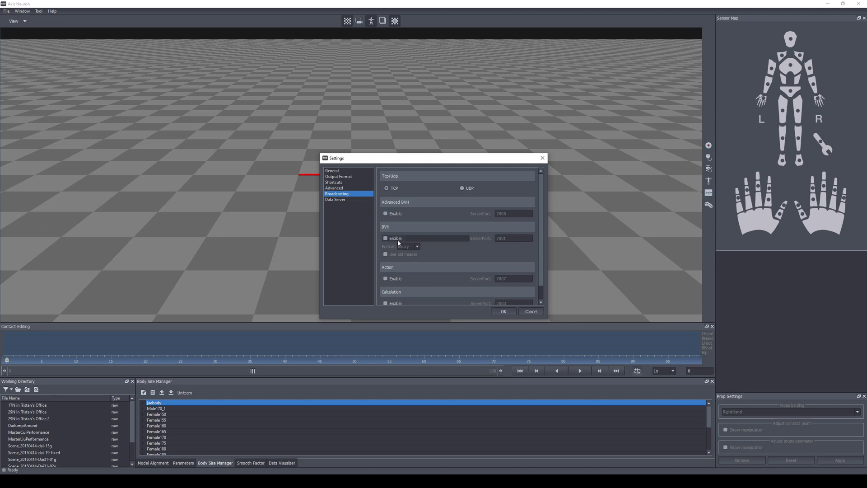
{"action": "scroll", "coordinate": [540, 275], "scroll_direction": "down", "scroll_amount": 1}
{"action": "scroll", "coordinate": [452, 235], "scroll_direction": "up", "scroll_amount": 1}
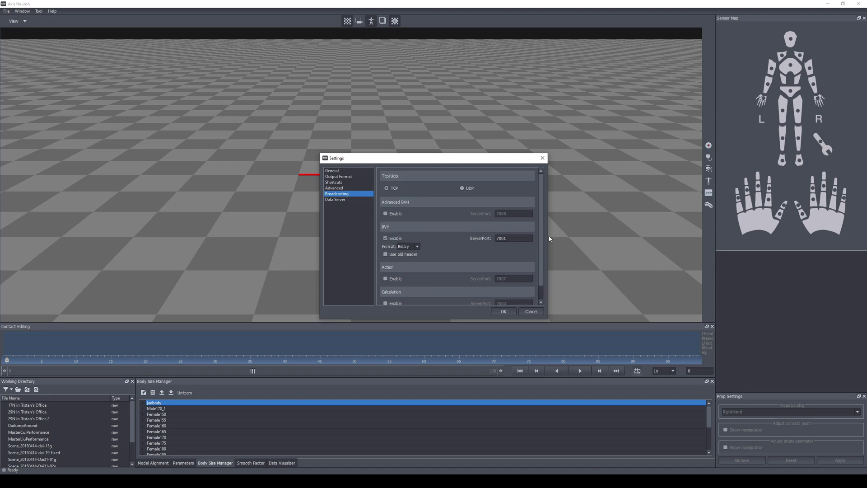
{"action": "left_click", "coordinate": [339, 177]}
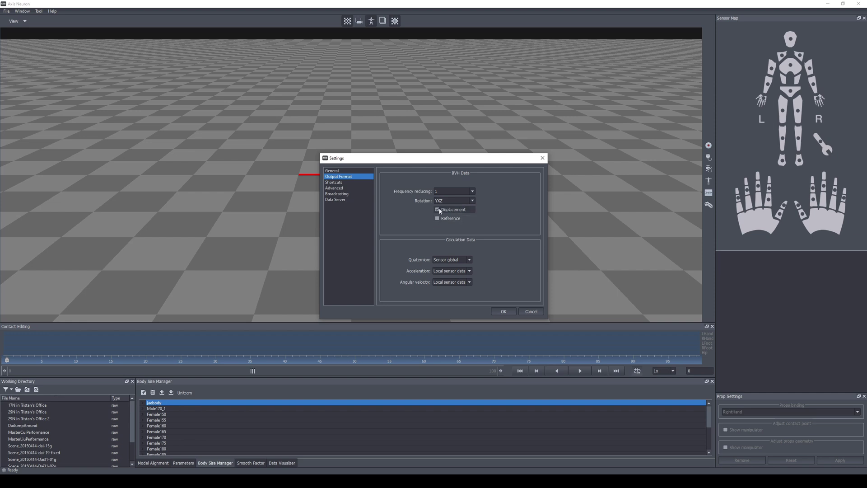
{"action": "left_click", "coordinate": [503, 312]}
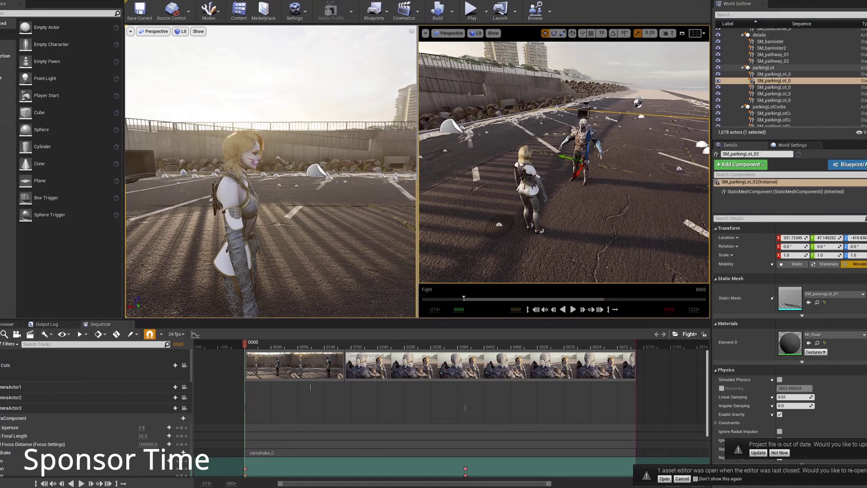
{"action": "right_click_drag", "start_coordinate": [607, 118], "coordinate": [556, 131]}
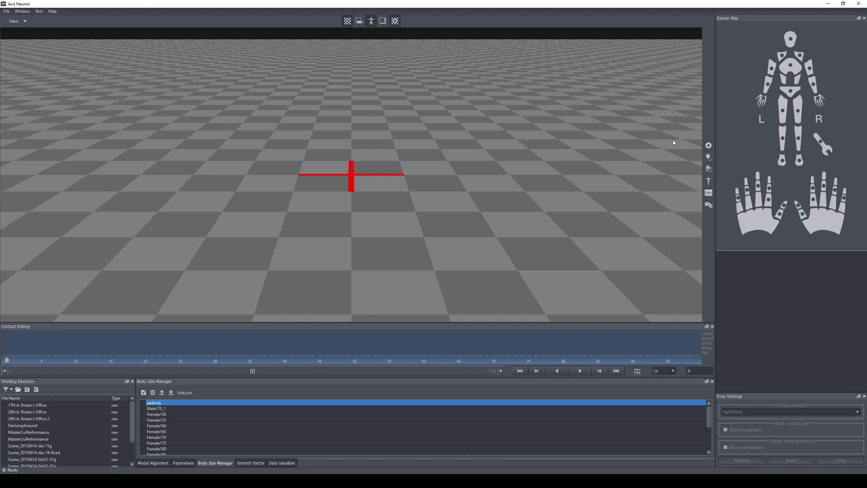
Connect the motion capture sensors in Axis Neuron and accept the detected sensor mapping
{"action": "left_click", "coordinate": [708, 158]}
{"action": "left_click", "coordinate": [457, 209]}
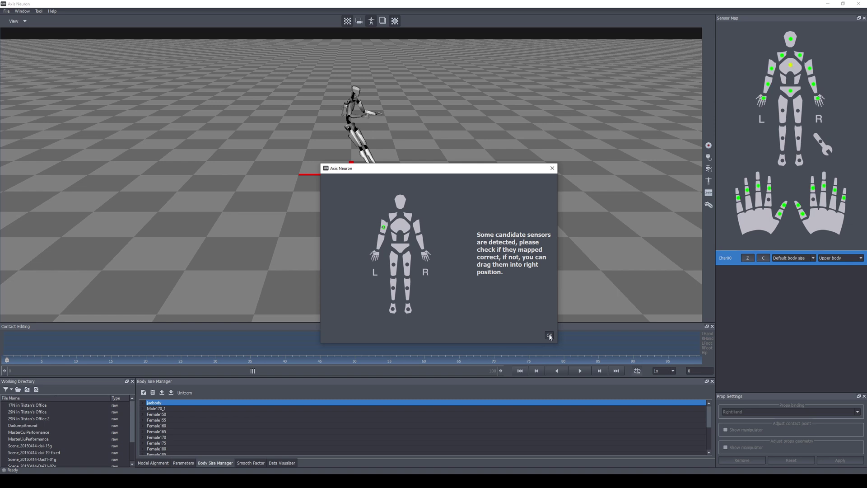
{"action": "left_click", "coordinate": [550, 335]}
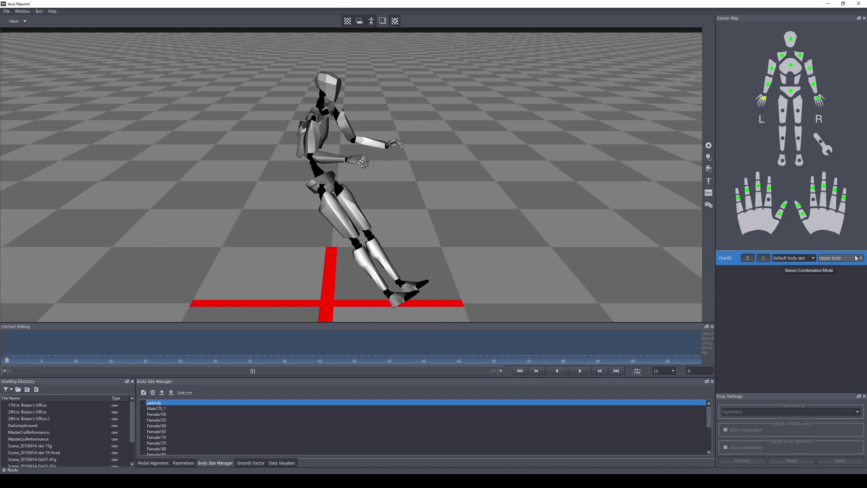
Set the actor's body size to jaebody and dismiss the recalibration notice
{"action": "left_click", "coordinate": [798, 259]}
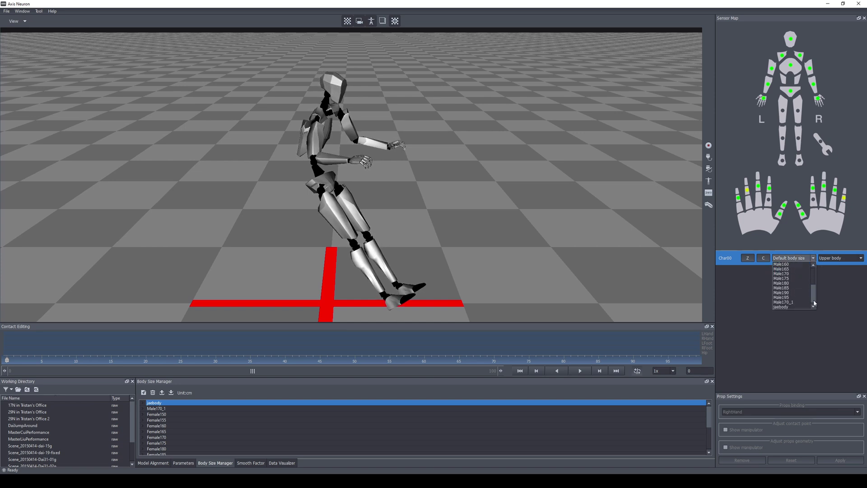
{"action": "left_click", "coordinate": [794, 307]}
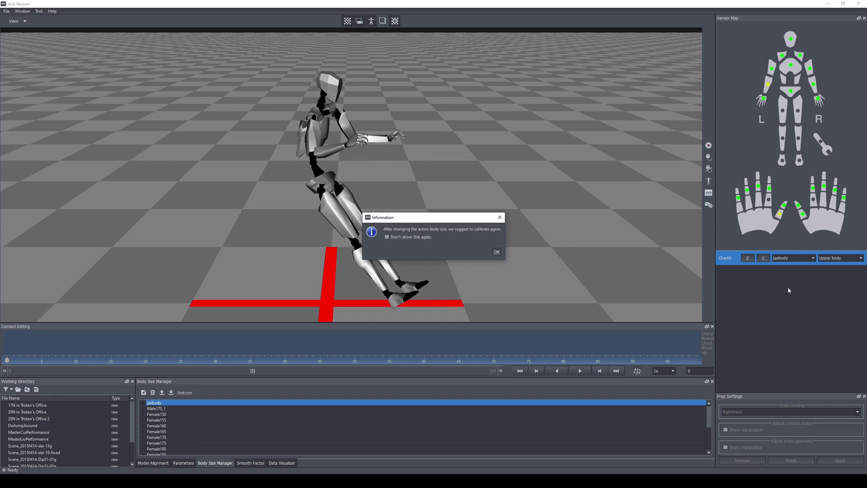
{"action": "left_click", "coordinate": [495, 252]}
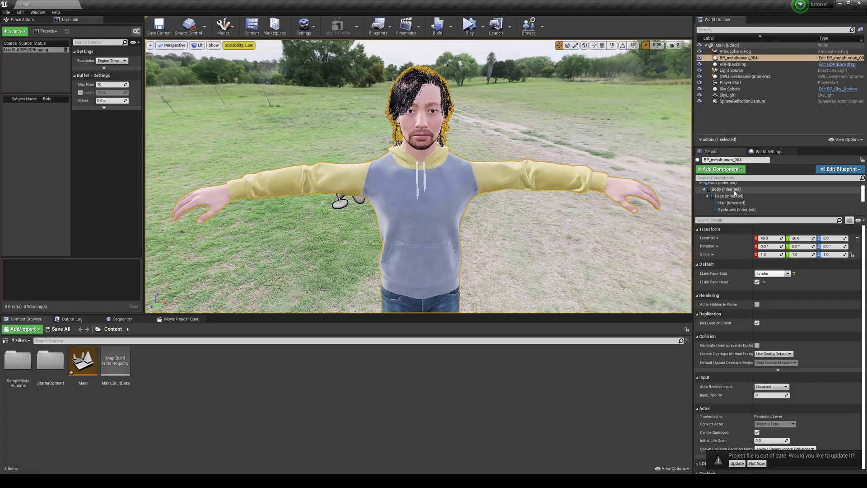
Switch to Unreal Engine, open the body mesh's animation blueprint, and review the retarget assets available for the Live Link Pose node
{"action": "double_click", "coordinate": [767, 365]}
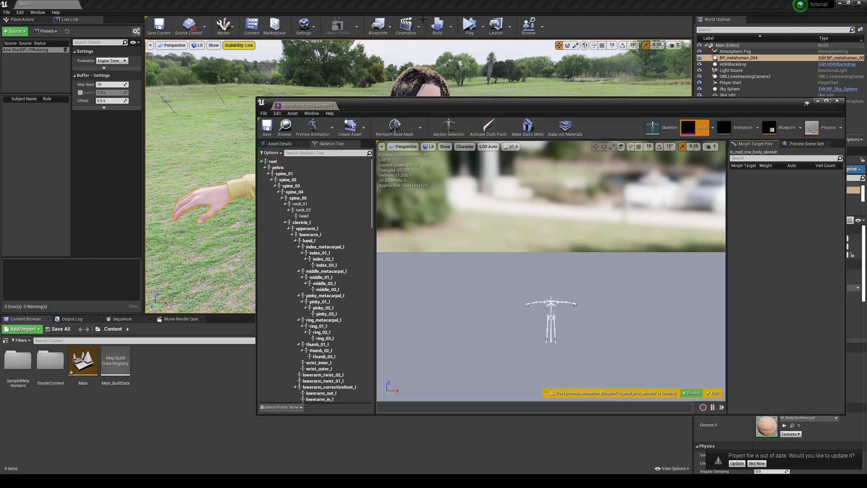
{"action": "left_click", "coordinate": [777, 130]}
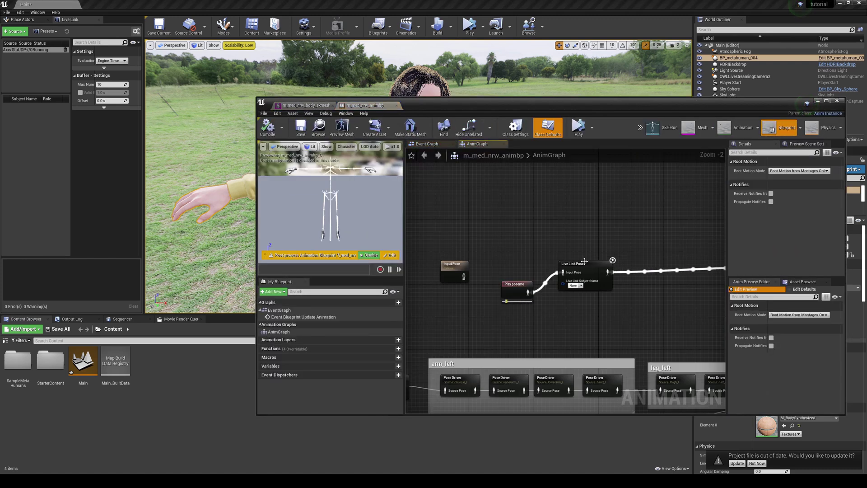
{"action": "left_click", "coordinate": [587, 266]}
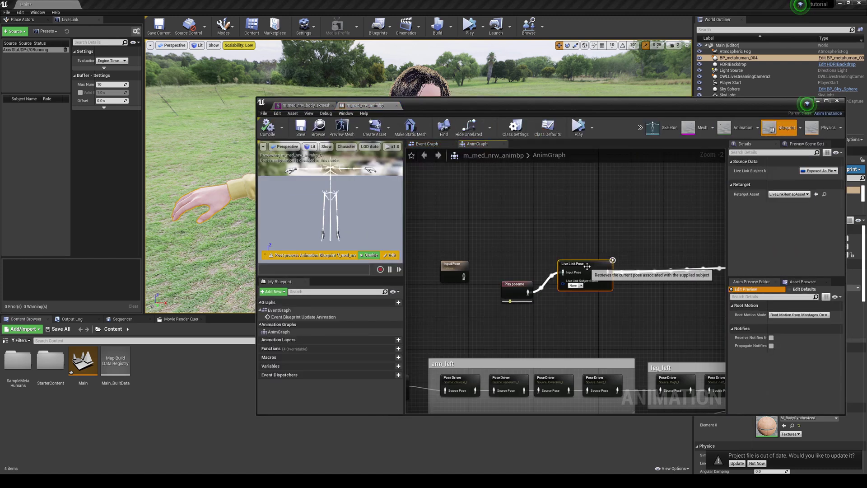
{"action": "left_click", "coordinate": [786, 195]}
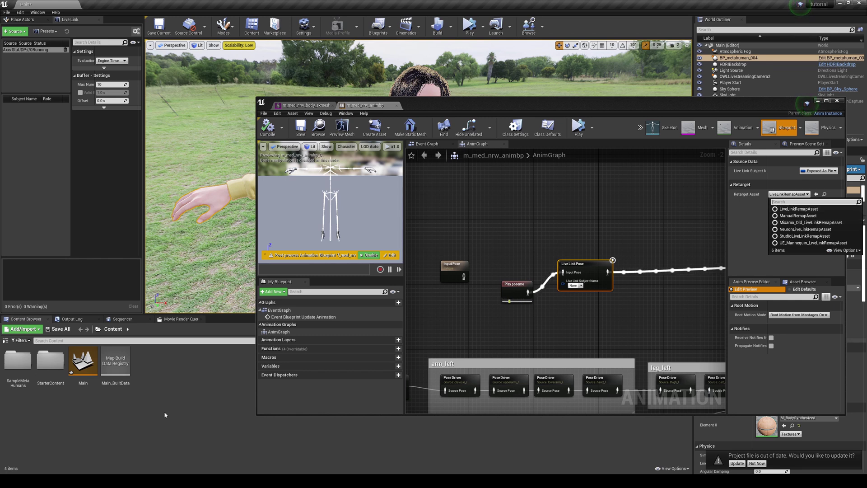
{"action": "left_click", "coordinate": [798, 209]}
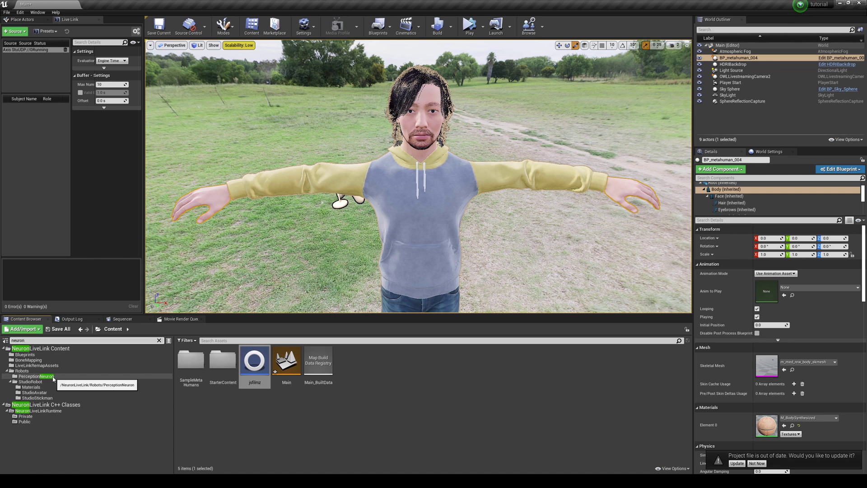
Put the jsfilmz remap asset from the main Content folder into the NeuronLiveLink plugin's LiveLinkRemapAssets folder
{"action": "left_click", "coordinate": [38, 411]}
{"action": "left_click", "coordinate": [45, 404]}
{"action": "left_click", "coordinate": [40, 349]}
{"action": "left_click", "coordinate": [253, 379]}
{"action": "double_click", "coordinate": [253, 379]}
{"action": "right_click", "coordinate": [353, 402]}
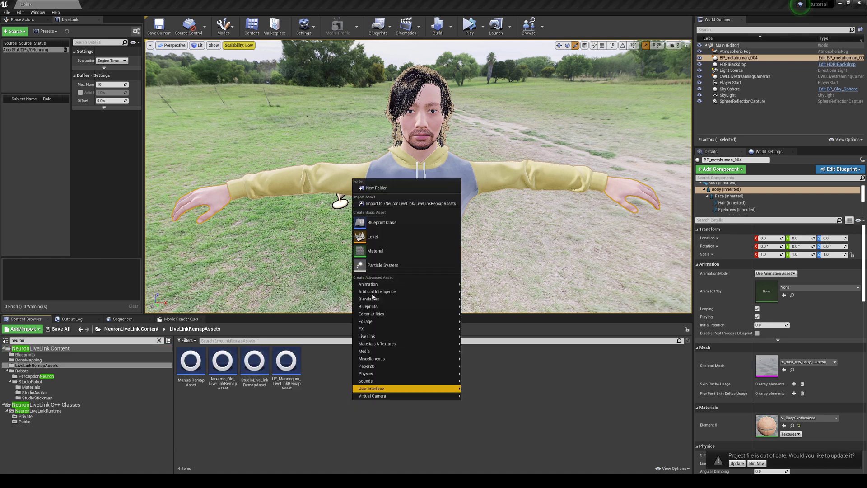
{"action": "left_click", "coordinate": [356, 444]}
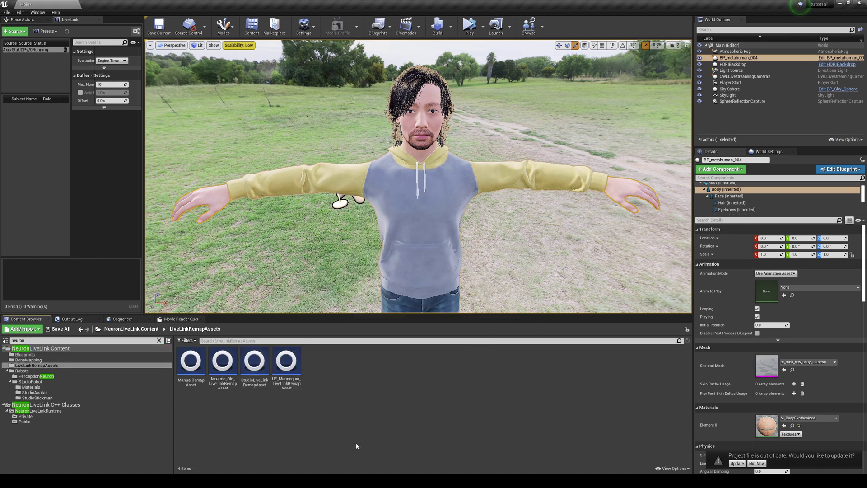
Reopen the body mesh's animation blueprint, set the Live Link Pose node's retarget asset to jsfilmz, and compile and save it
{"action": "left_click", "coordinate": [472, 184]}
{"action": "scroll", "coordinate": [729, 190], "scroll_direction": "up", "scroll_amount": 3}
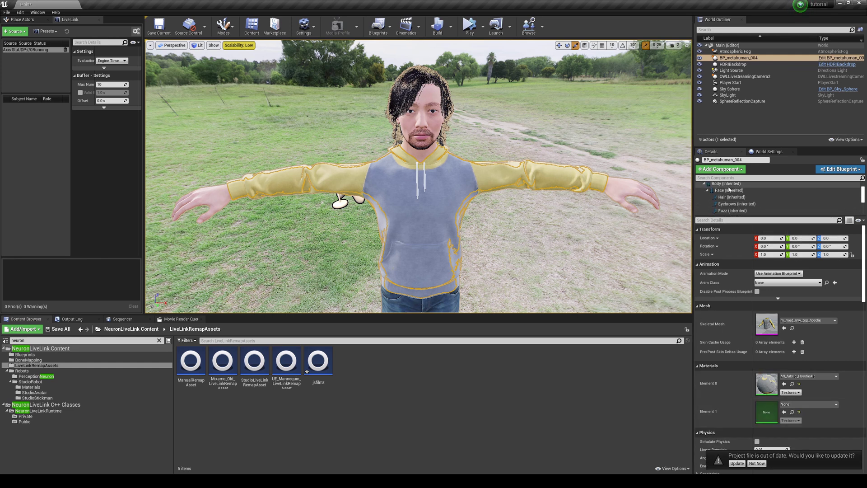
{"action": "left_click", "coordinate": [726, 184]}
{"action": "double_click", "coordinate": [766, 362]}
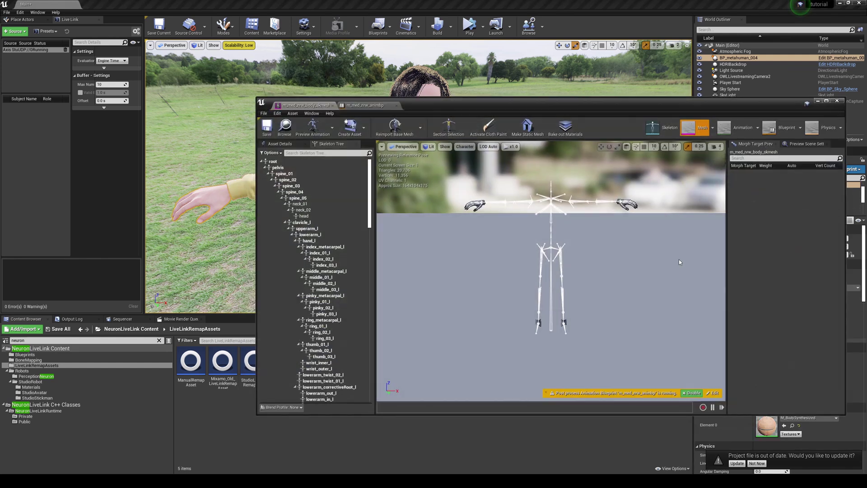
{"action": "left_click", "coordinate": [787, 127]}
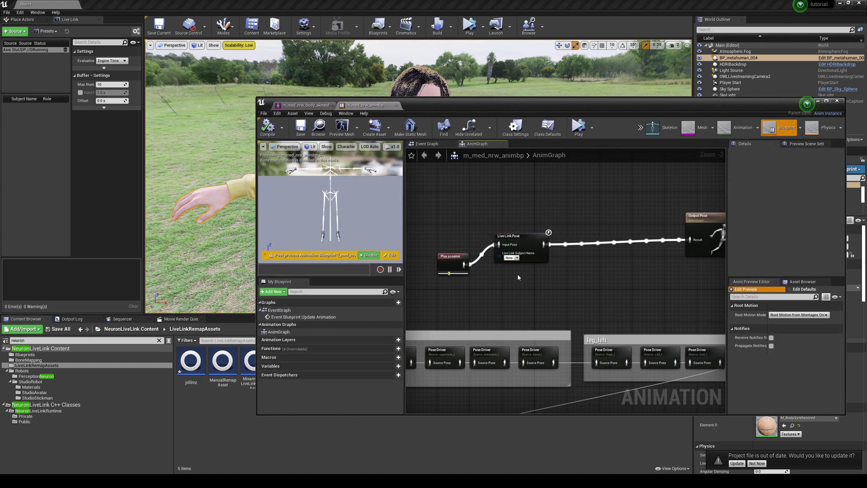
{"action": "left_click", "coordinate": [526, 240]}
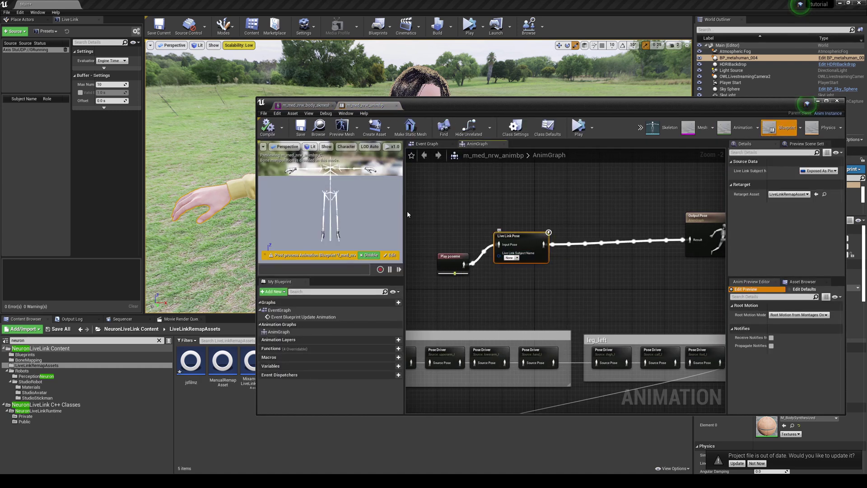
{"action": "left_click", "coordinate": [798, 195]}
{"action": "left_click", "coordinate": [785, 216]}
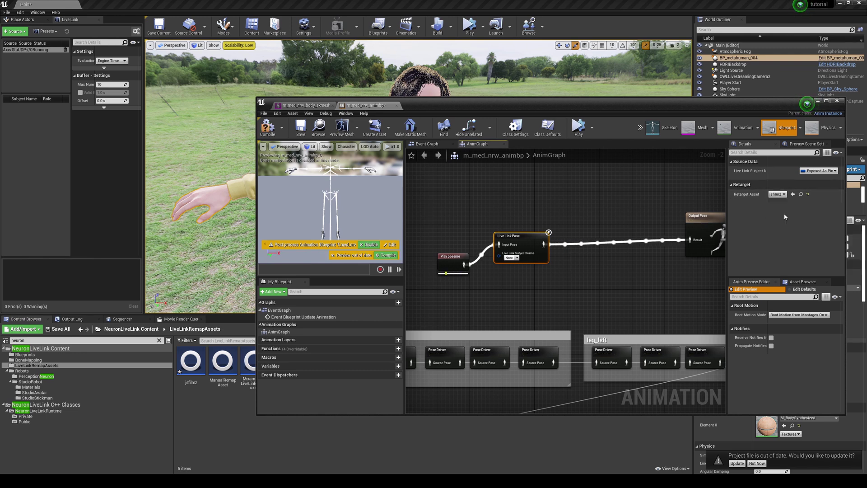
{"action": "left_click", "coordinate": [389, 257]}
{"action": "key", "text": "ctrl+s"}
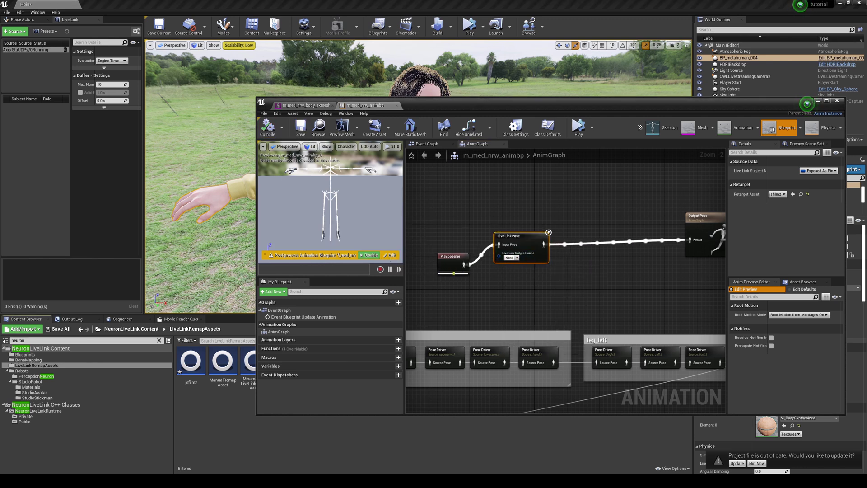
Switch to Axis Neuron, review the TCP and UDP broadcasting settings for BVH, and confirm them with UDP selected
{"action": "key", "text": "alt+Tab"}
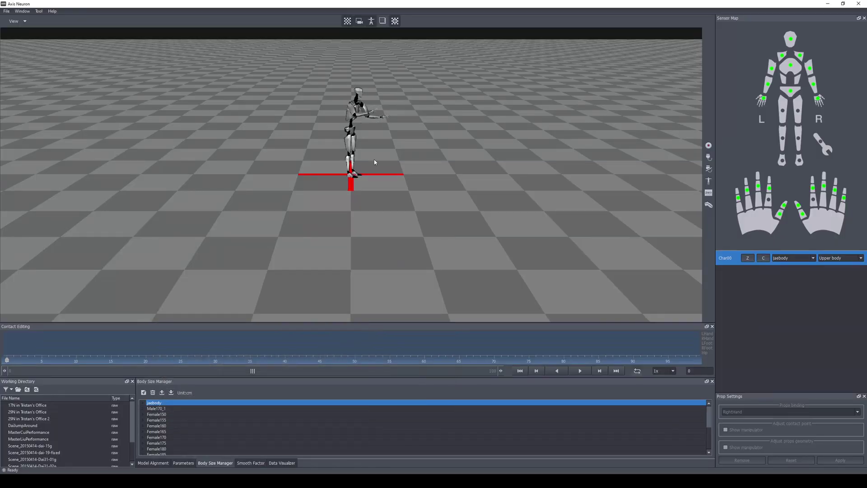
{"action": "left_click", "coordinate": [7, 12]}
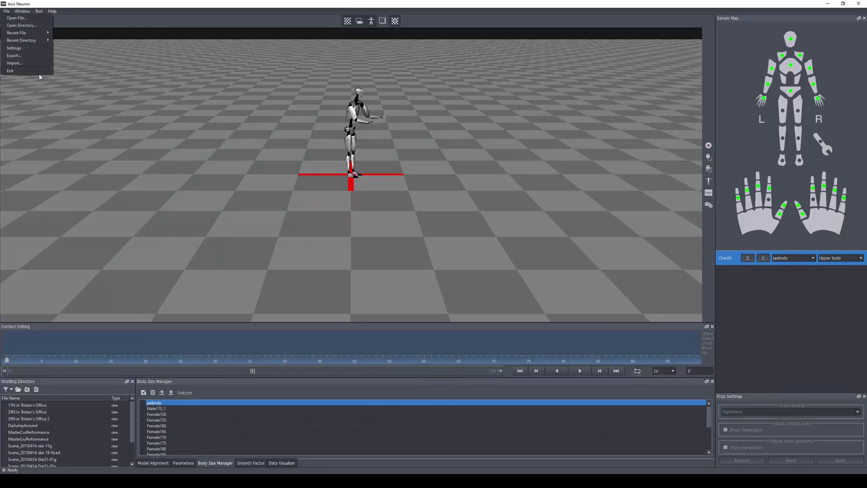
{"action": "left_click", "coordinate": [18, 55]}
{"action": "left_click", "coordinate": [337, 188]}
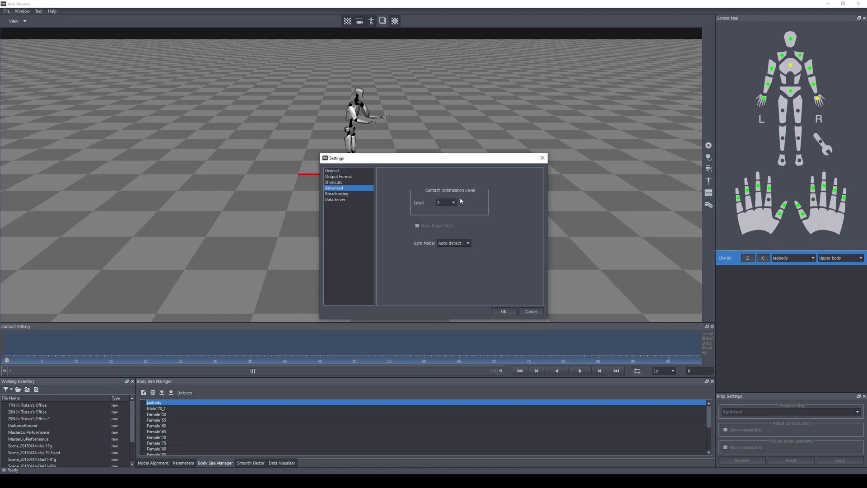
{"action": "left_click", "coordinate": [350, 193]}
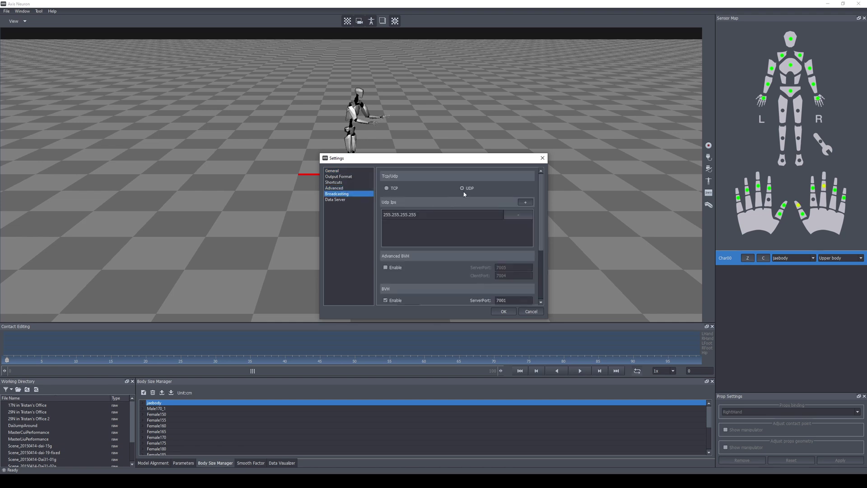
{"action": "scroll", "coordinate": [457, 194], "scroll_direction": "down", "scroll_amount": 2}
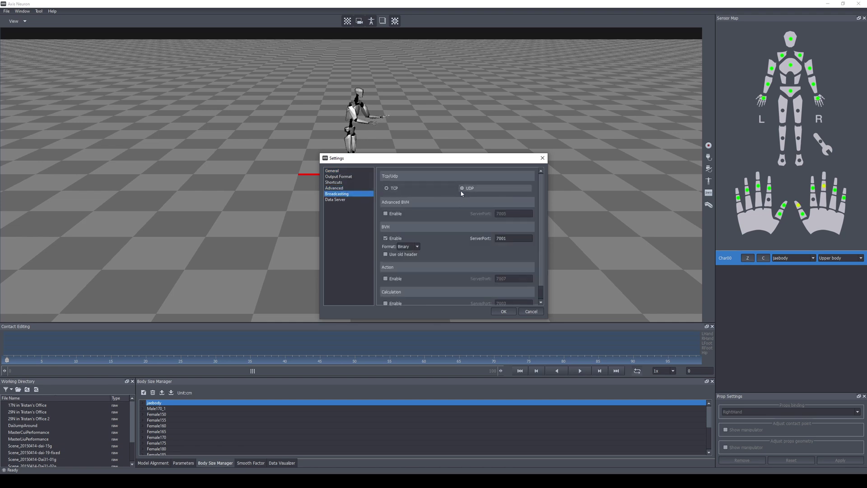
{"action": "scroll", "coordinate": [512, 220], "scroll_direction": "down", "scroll_amount": 1}
{"action": "key", "text": "Up"}
{"action": "key", "text": "Up"}
{"action": "key", "text": "Up"}
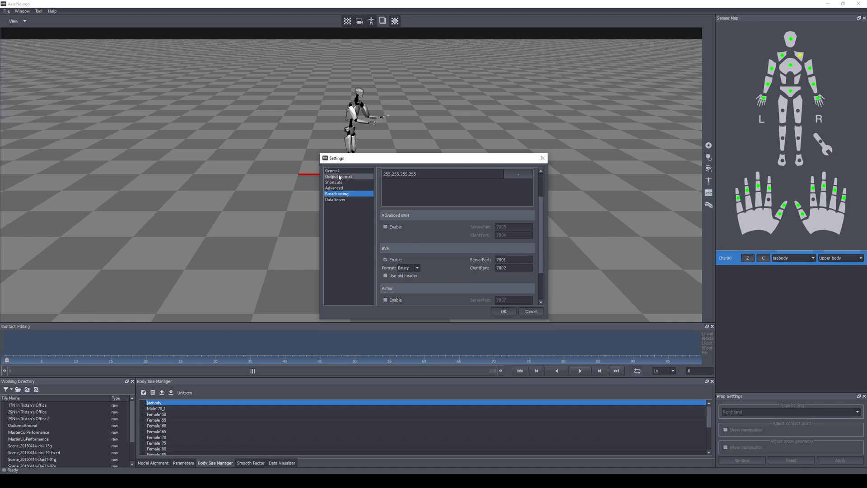
{"action": "left_click", "coordinate": [504, 312]}
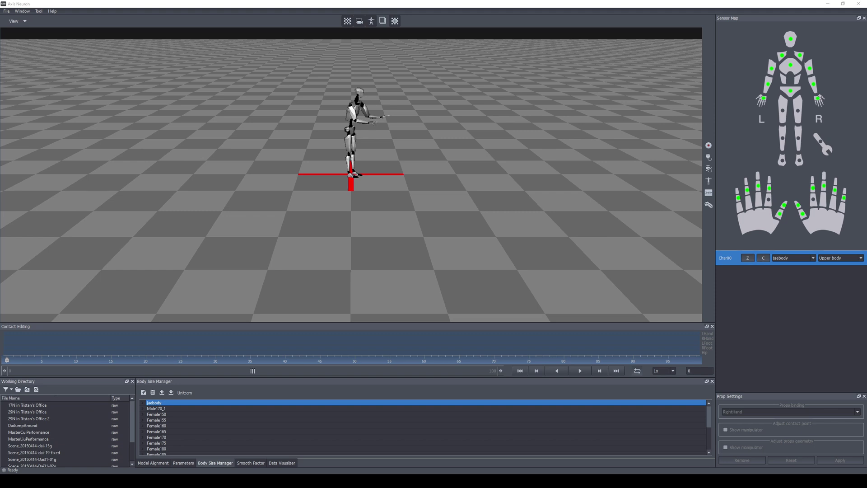
Switch to Unreal Engine and add an Axis Neuron Live source in Live Link with UDP enabled
{"action": "left_click", "coordinate": [141, 447]}
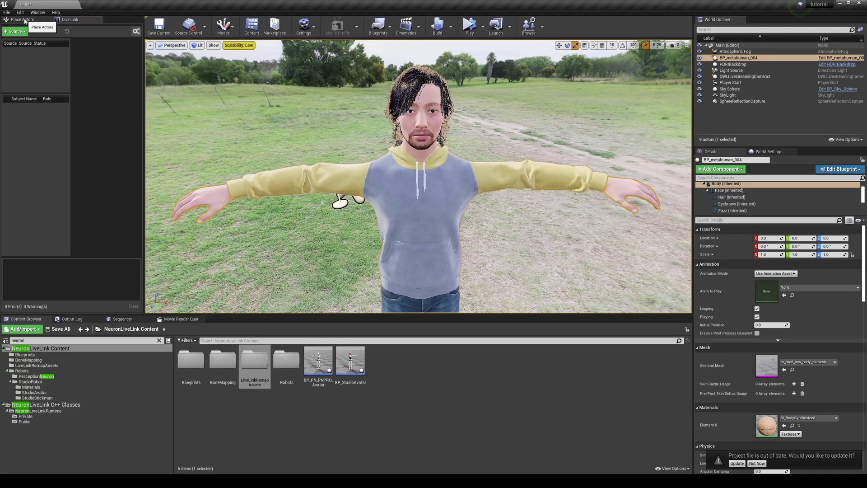
{"action": "left_click", "coordinate": [15, 31]}
{"action": "mouse_move", "coordinate": [33, 53]}
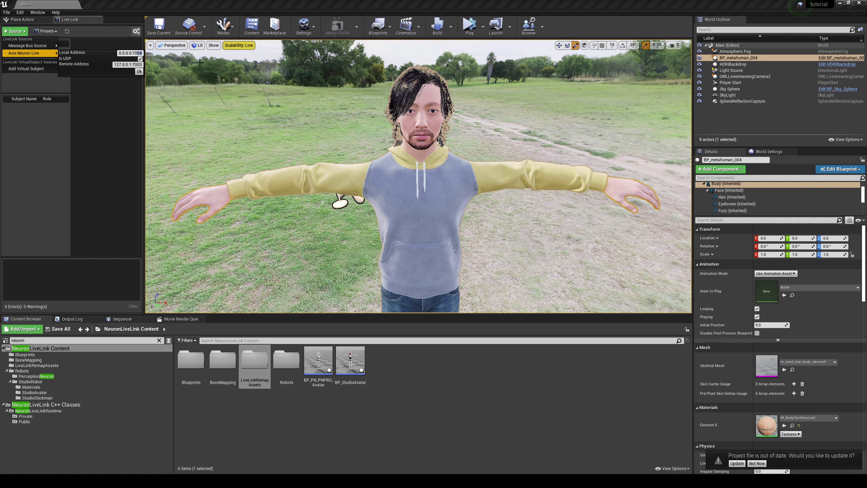
{"action": "left_click", "coordinate": [139, 71]}
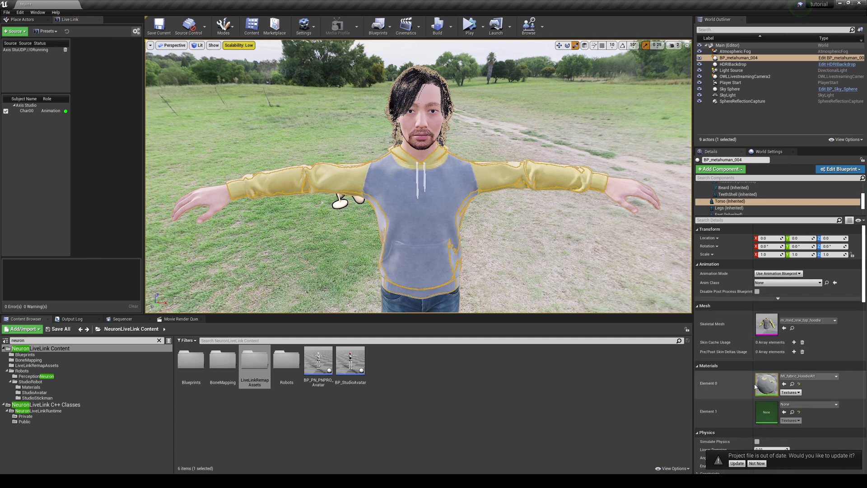
In the body mesh's animation blueprint, set the Live Link Pose node's subject name to Char00
{"action": "scroll", "coordinate": [744, 187], "scroll_direction": "up", "scroll_amount": 2}
{"action": "scroll", "coordinate": [743, 190], "scroll_direction": "up", "scroll_amount": 2}
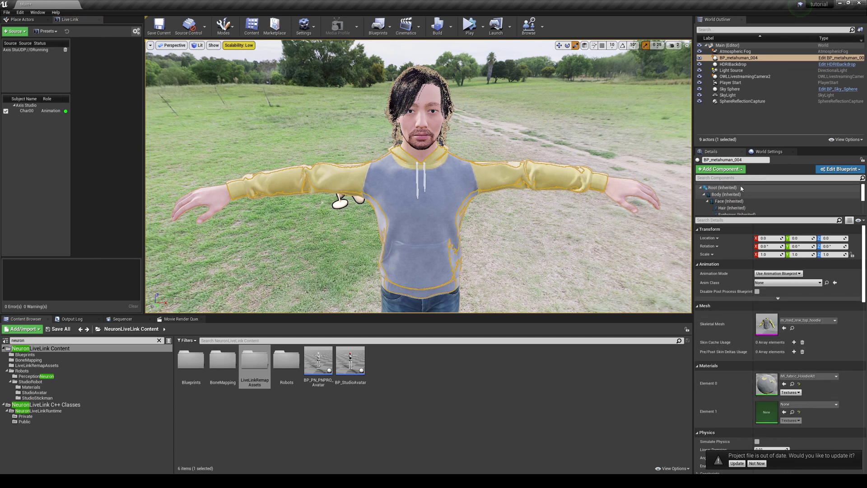
{"action": "left_click", "coordinate": [737, 194]}
{"action": "scroll", "coordinate": [775, 259], "scroll_direction": "down", "scroll_amount": 1}
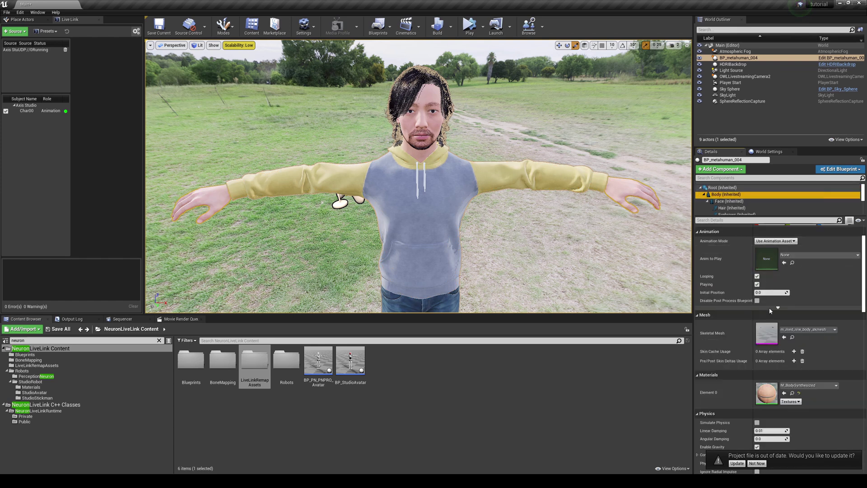
{"action": "double_click", "coordinate": [767, 329]}
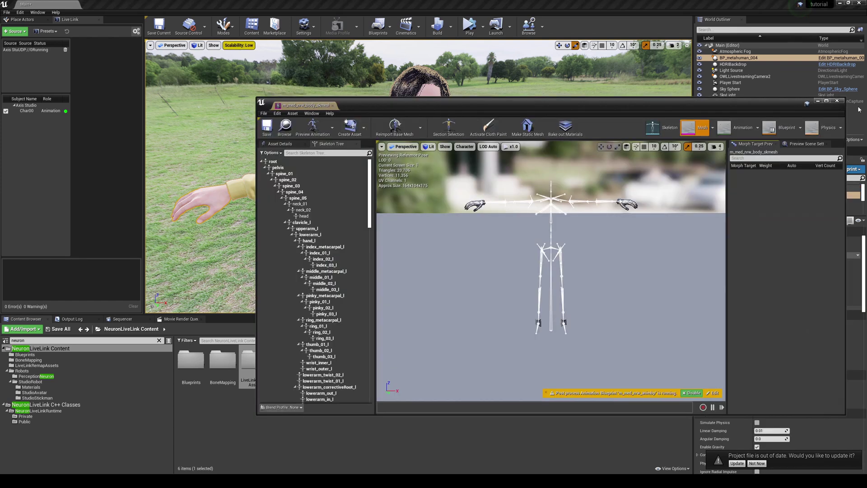
{"action": "left_click", "coordinate": [782, 132]}
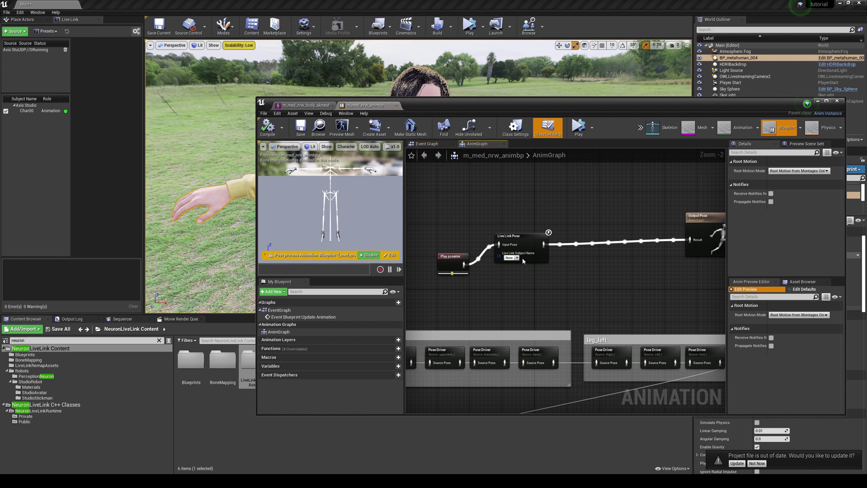
{"action": "left_click", "coordinate": [519, 258]}
{"action": "left_click", "coordinate": [518, 278]}
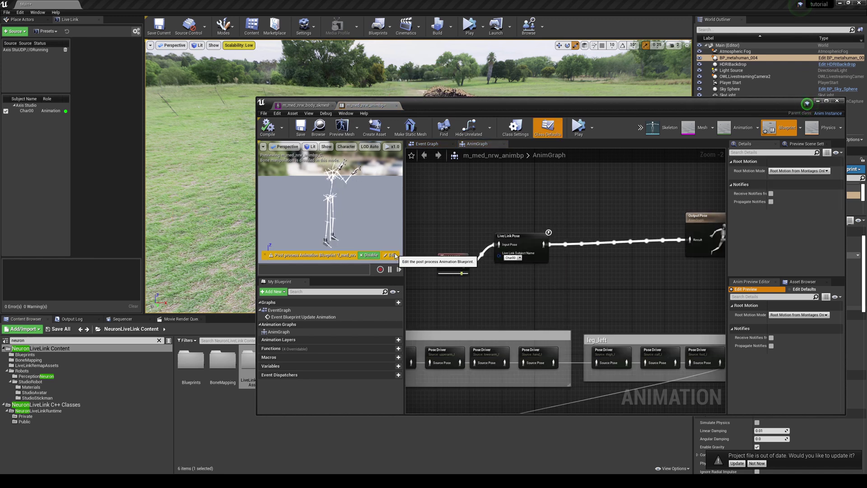
Compile, save and close the animation blueprint, and view the MetaHuman from the front in the level
{"action": "left_click", "coordinate": [267, 128]}
{"action": "left_click", "coordinate": [300, 128]}
{"action": "left_click", "coordinate": [837, 100]}
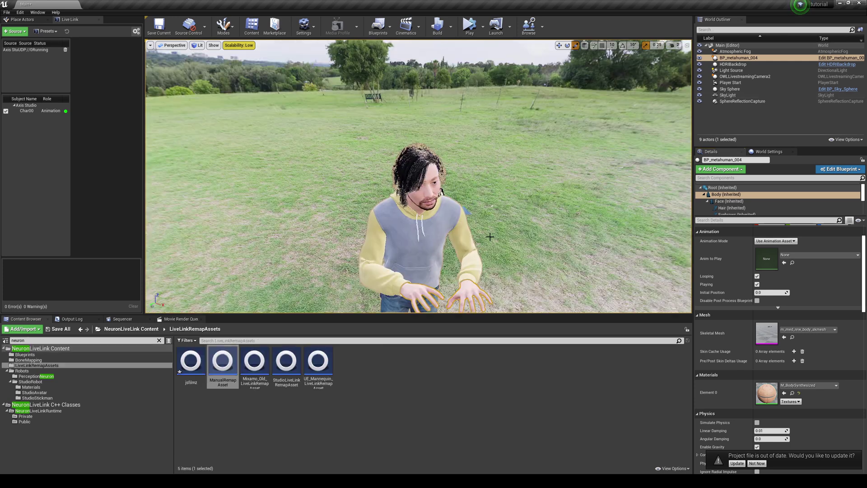
{"action": "right_click_drag", "start_coordinate": [490, 237], "coordinate": [485, 234]}
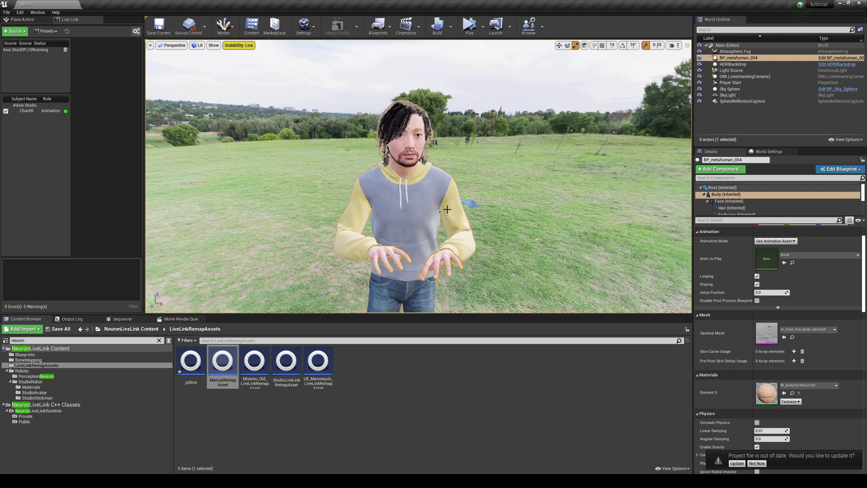
Review the engine scalability quality options and save the project's changes
{"action": "left_click", "coordinate": [303, 28]}
{"action": "mouse_move", "coordinate": [334, 122]}
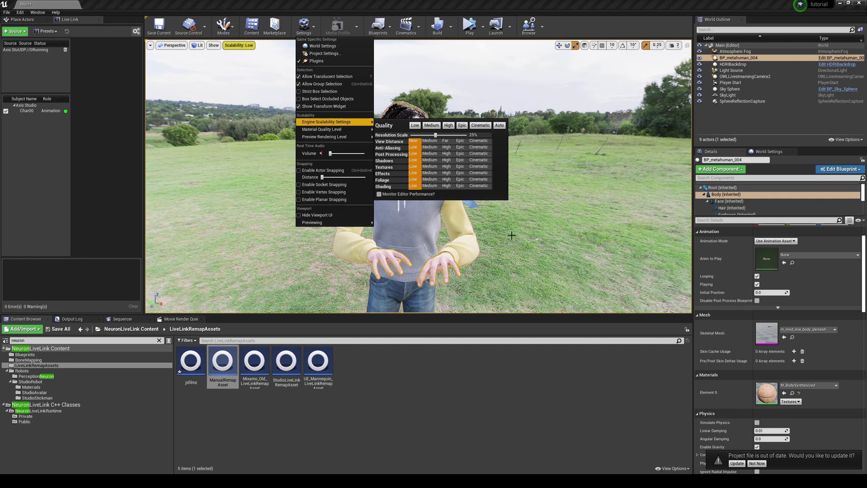
{"action": "left_click", "coordinate": [6, 12]}
{"action": "left_click", "coordinate": [6, 12]}
{"action": "left_click", "coordinate": [36, 79]}
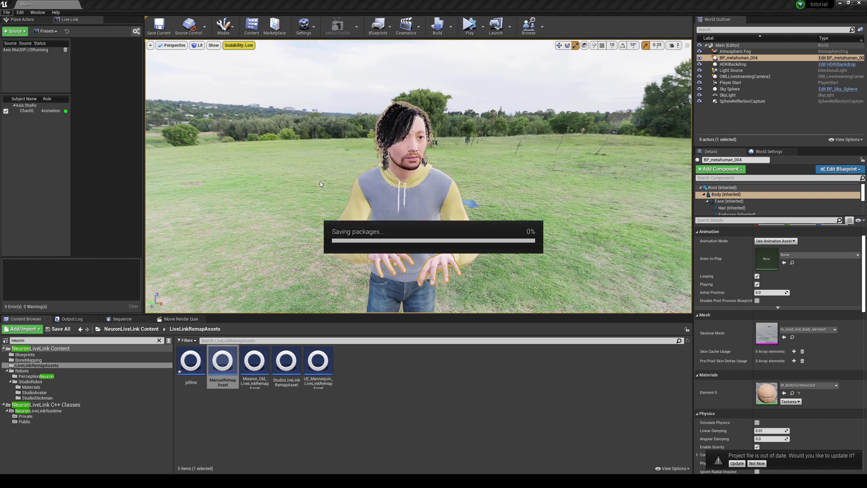
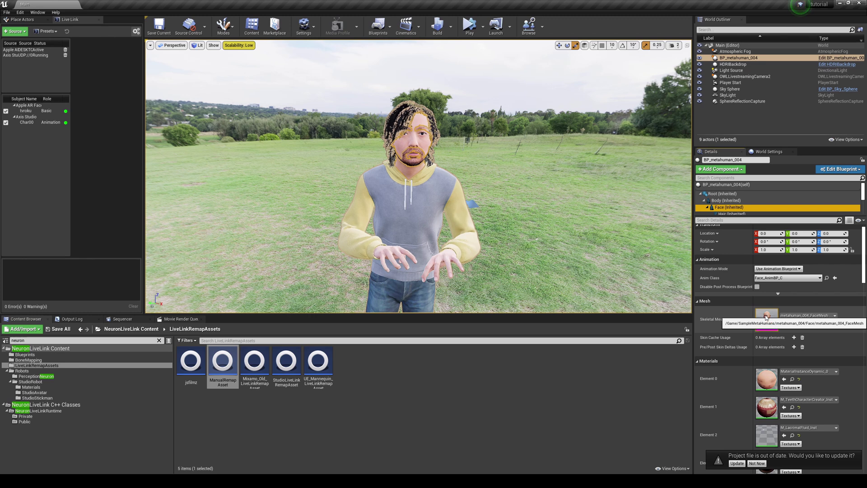
Open the face mesh's animation blueprint at the Modify Curve node beside the Live Link Face section
{"action": "double_click", "coordinate": [765, 318]}
{"action": "left_click", "coordinate": [821, 128]}
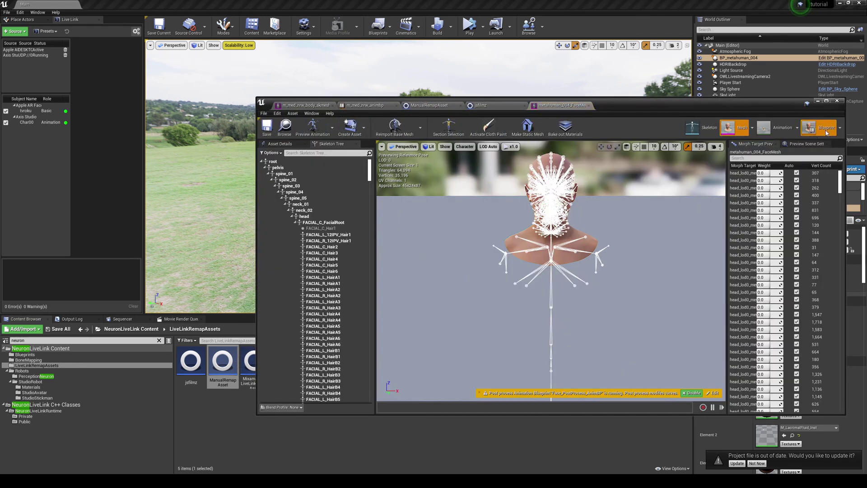
{"action": "scroll", "coordinate": [570, 237], "scroll_direction": "up", "scroll_amount": 2}
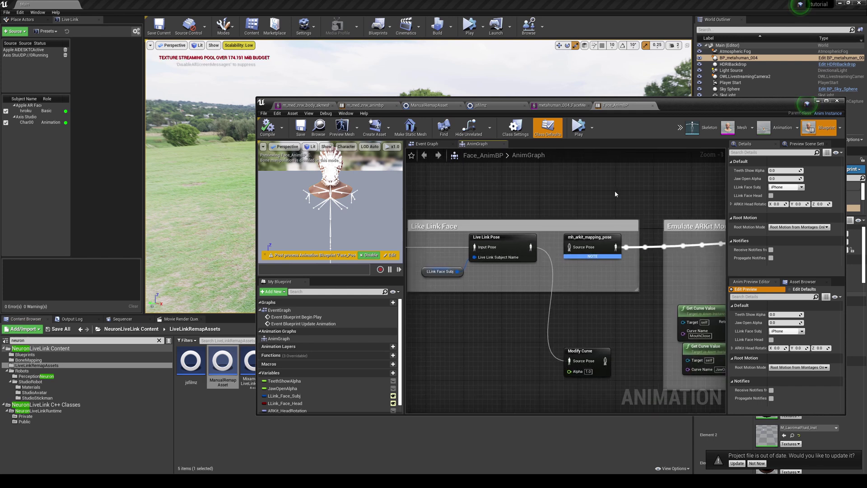
{"action": "right_click_drag", "start_coordinate": [561, 181], "coordinate": [490, 167]}
{"action": "left_click_drag", "start_coordinate": [533, 346], "coordinate": [556, 307]}
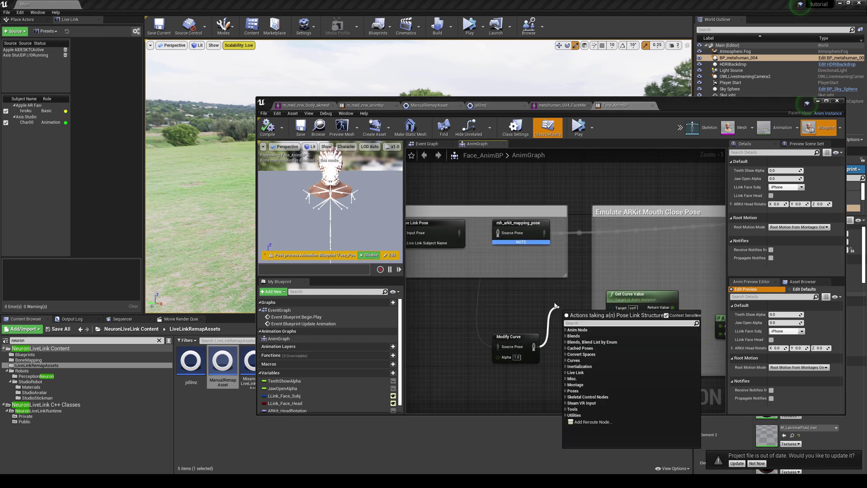
{"action": "type", "text": "a"}
{"action": "key", "text": "Escape"}
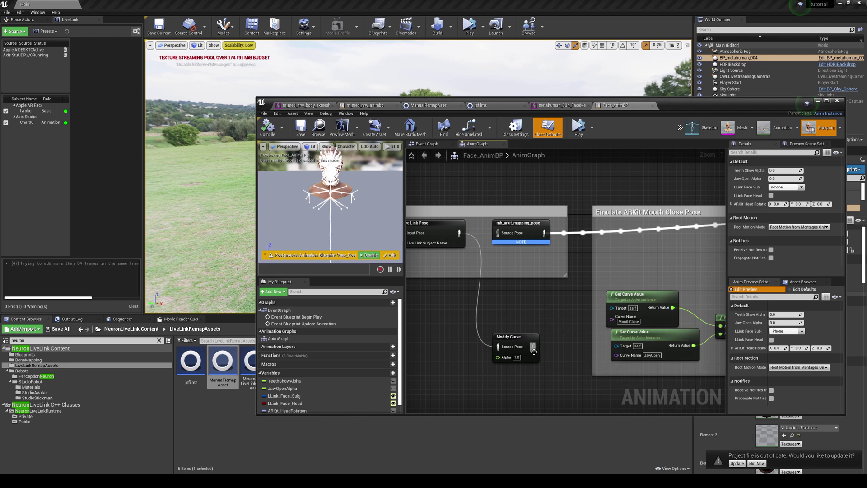
Reposition the Modify Curve node below the Live Link Face section and add a Mouth Shrug Lower curve pin to it
{"action": "right_click", "coordinate": [533, 346]}
{"action": "mouse_move", "coordinate": [565, 426]}
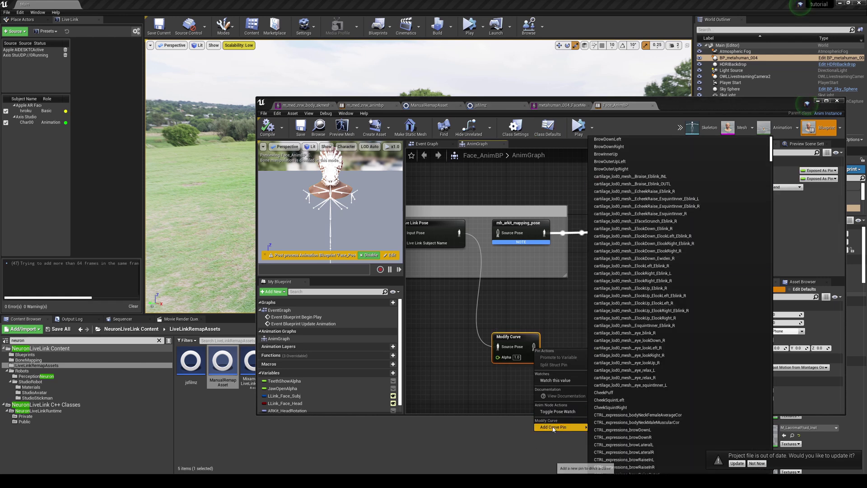
{"action": "left_click_drag", "start_coordinate": [530, 359], "coordinate": [488, 318]}
{"action": "right_click", "coordinate": [509, 328]}
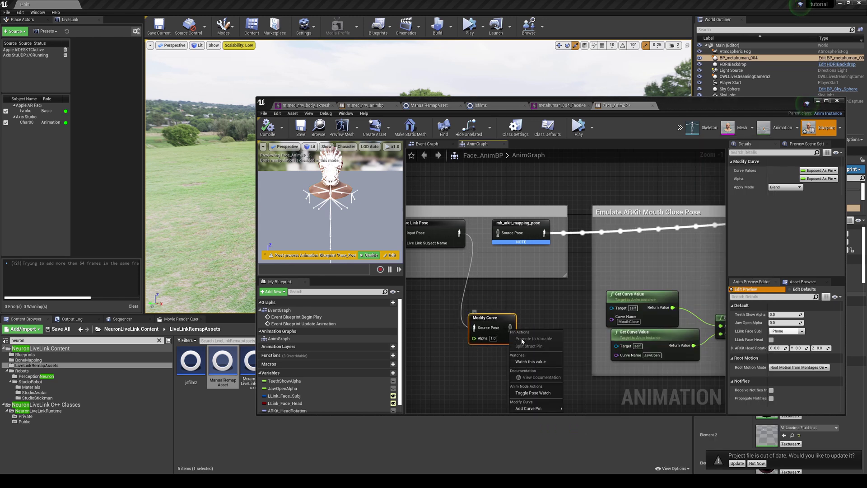
{"action": "mouse_move", "coordinate": [536, 408]}
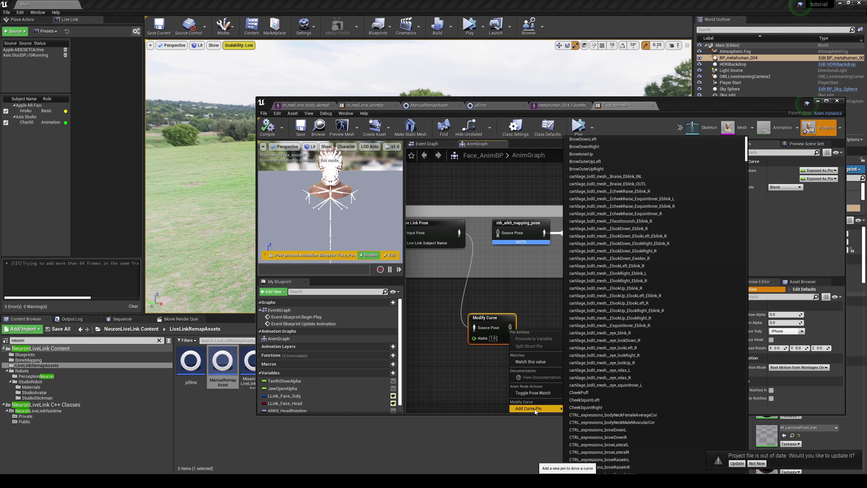
{"action": "scroll", "coordinate": [599, 402], "scroll_direction": "down", "scroll_amount": 10}
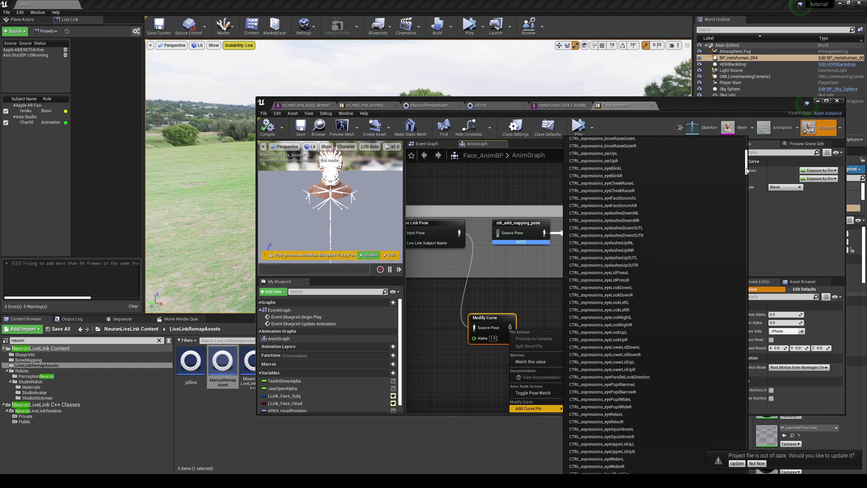
{"action": "left_click_drag", "start_coordinate": [746, 168], "coordinate": [756, 463]}
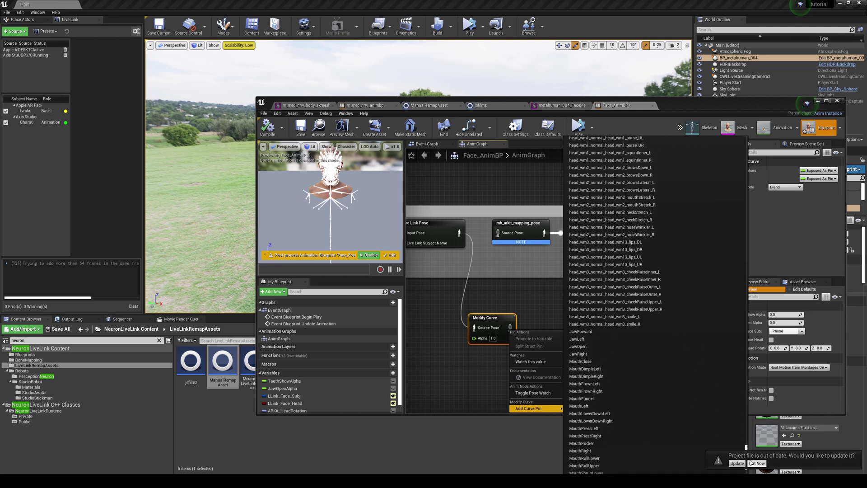
{"action": "scroll", "coordinate": [646, 423], "scroll_direction": "down", "scroll_amount": 2}
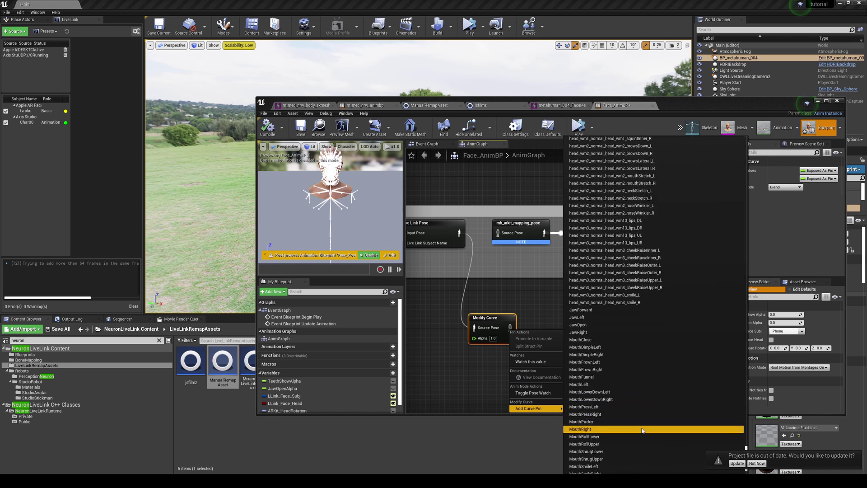
{"action": "left_click", "coordinate": [635, 431]}
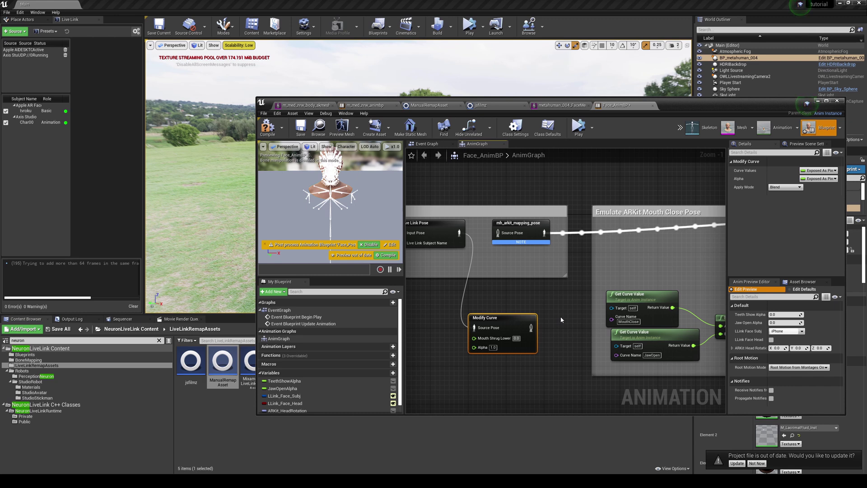
Set Mouth Shrug Lower to 0.2 and connect the Modify Curve output to the source pose of mh_arkit_mapping_pose
{"action": "left_click", "coordinate": [516, 338]}
{"action": "type", "text": "0.2"}
{"action": "left_click_drag", "start_coordinate": [531, 327], "coordinate": [498, 233]}
Compile, save and close the face animation blueprint, and test the MetaHuman's live motion in a short level simulation
{"action": "left_click", "coordinate": [268, 128]}
{"action": "left_click", "coordinate": [300, 128]}
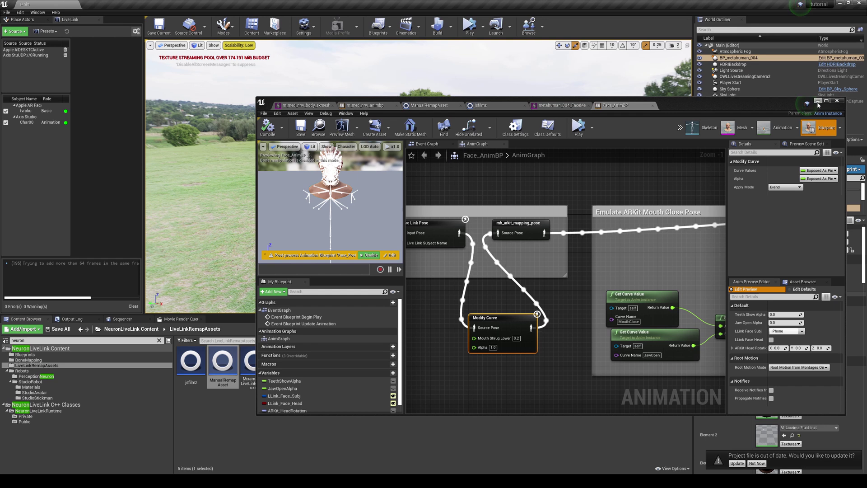
{"action": "left_click", "coordinate": [836, 101]}
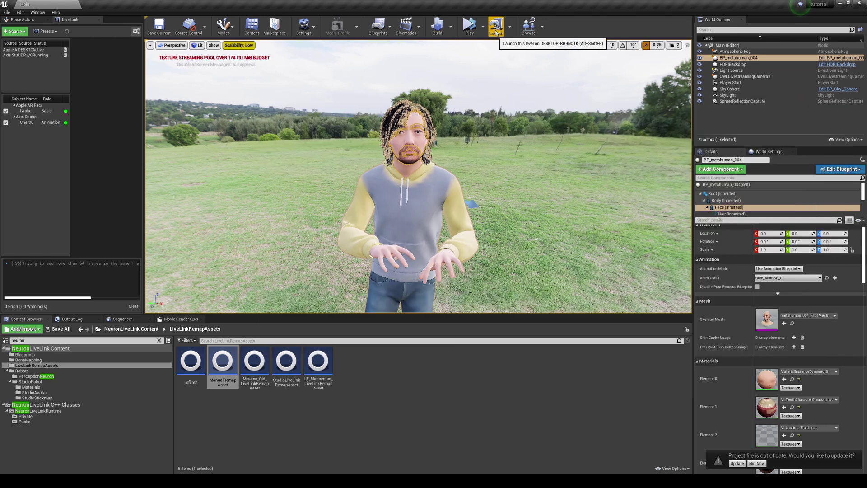
{"action": "left_click", "coordinate": [470, 26]}
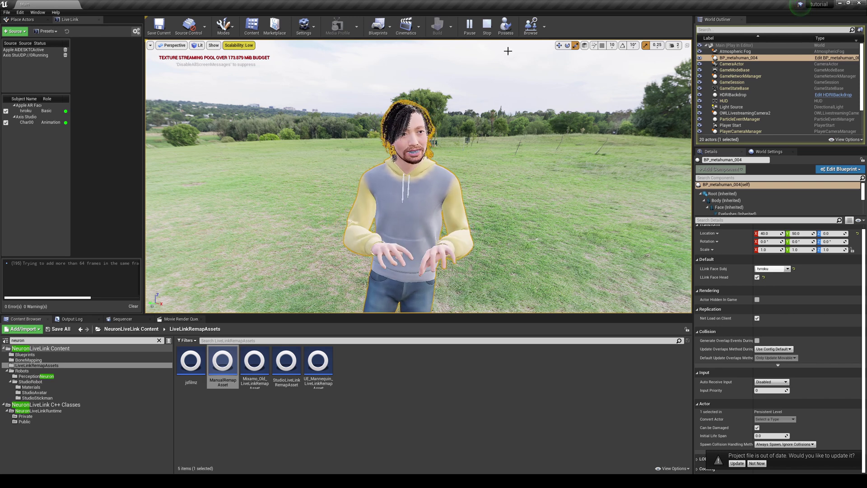
{"action": "left_click", "coordinate": [487, 26]}
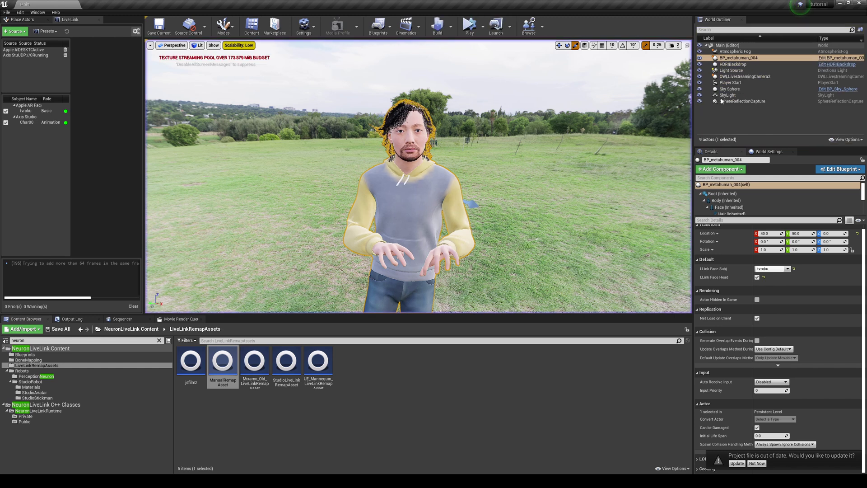
Clear the content folder search and delete OWLLivestreamingCamera2 from the level
{"action": "left_click", "coordinate": [743, 77]}
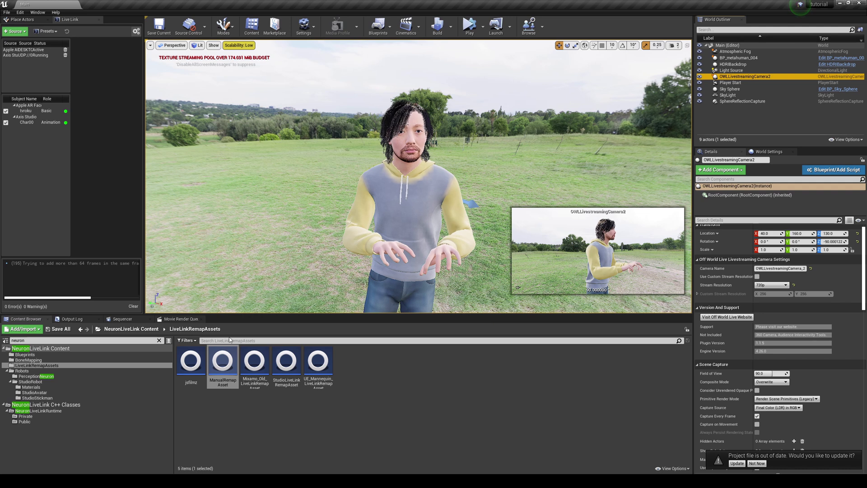
{"action": "left_click", "coordinate": [159, 340]}
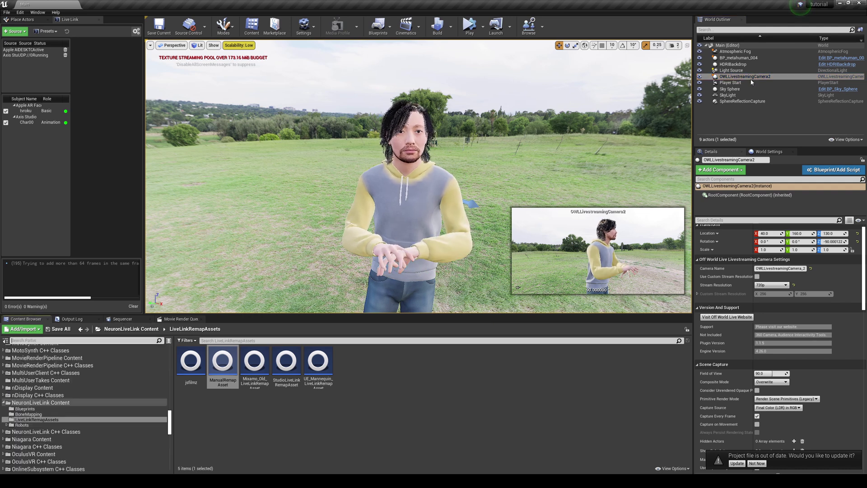
{"action": "key", "text": "Delete"}
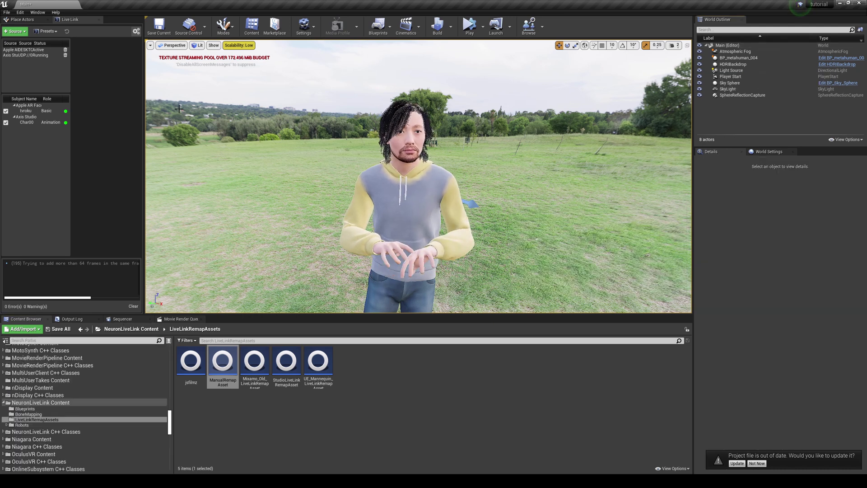
Find the OWL Livestreaming Camera among the placeable actors and place it facing the MetaHuman, framing the upper body from the front
{"action": "left_click", "coordinate": [22, 20]}
{"action": "left_click_drag", "start_coordinate": [346, 174], "coordinate": [379, 210]}
{"action": "left_click", "coordinate": [40, 28]}
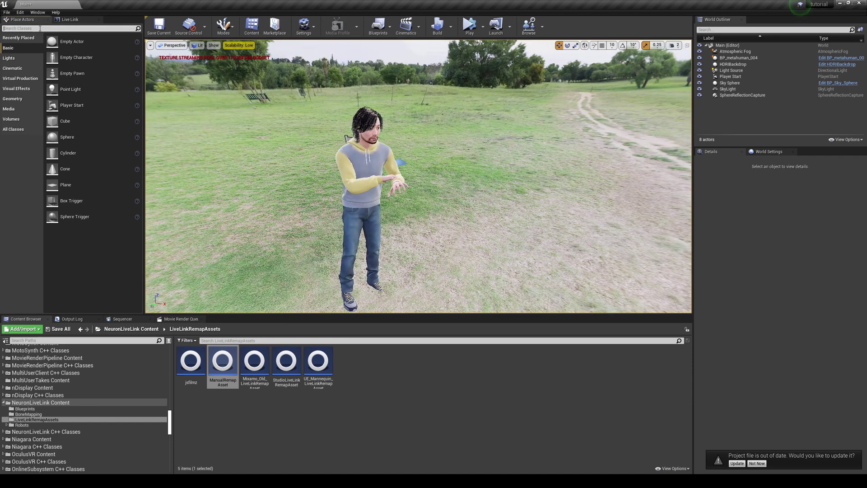
{"action": "type", "text": "owl"}
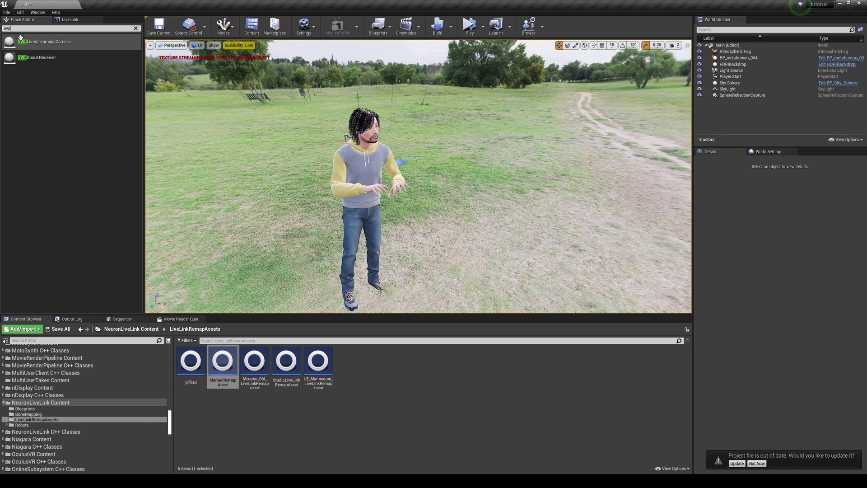
{"action": "left_click_drag", "start_coordinate": [459, 306], "coordinate": [467, 279]}
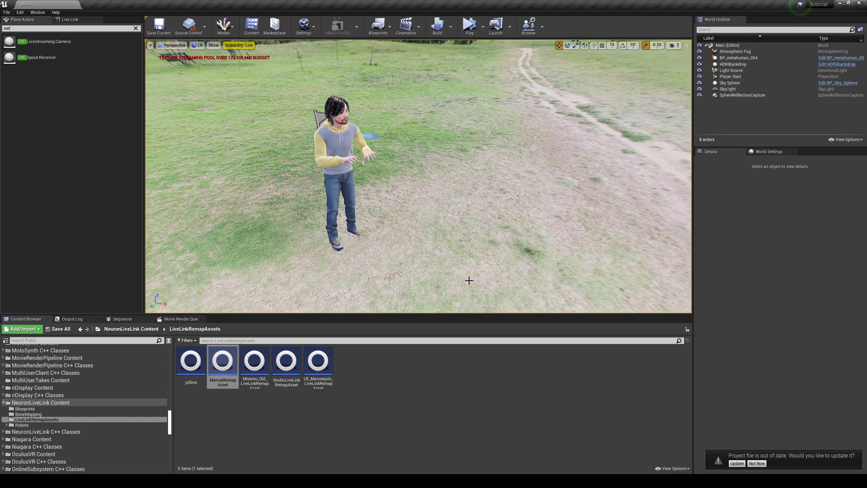
{"action": "left_click_drag", "start_coordinate": [49, 41], "coordinate": [391, 109]}
{"action": "key", "text": "e"}
{"action": "key", "text": "w"}
{"action": "left_click", "coordinate": [768, 194]}
{"action": "left_click", "coordinate": [761, 186]}
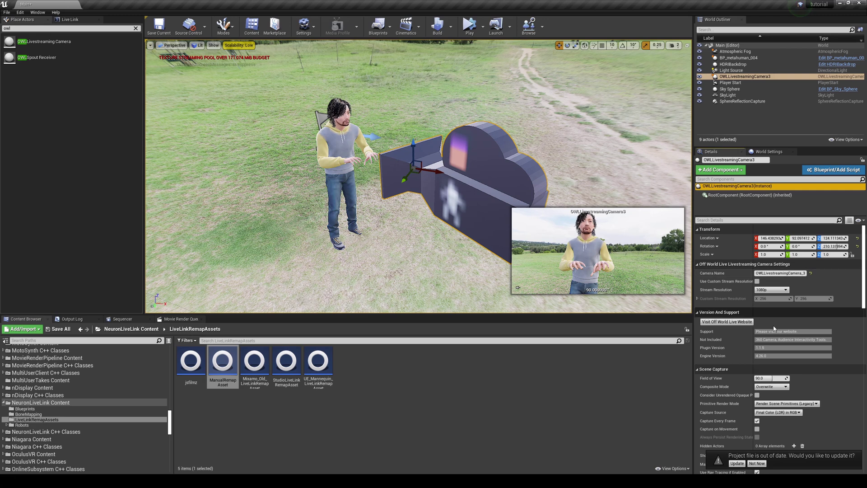
Set the new livestreaming camera's stream resolution to 720p and save the changes
{"action": "left_click", "coordinate": [771, 290]}
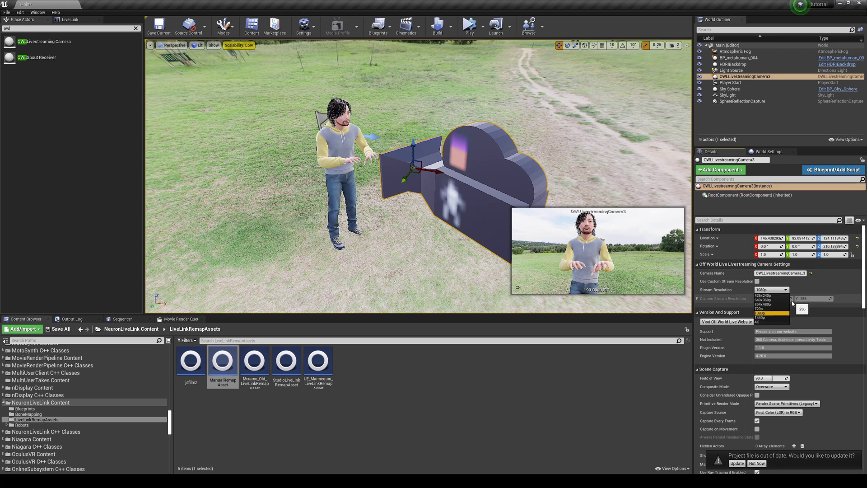
{"action": "left_click", "coordinate": [768, 309]}
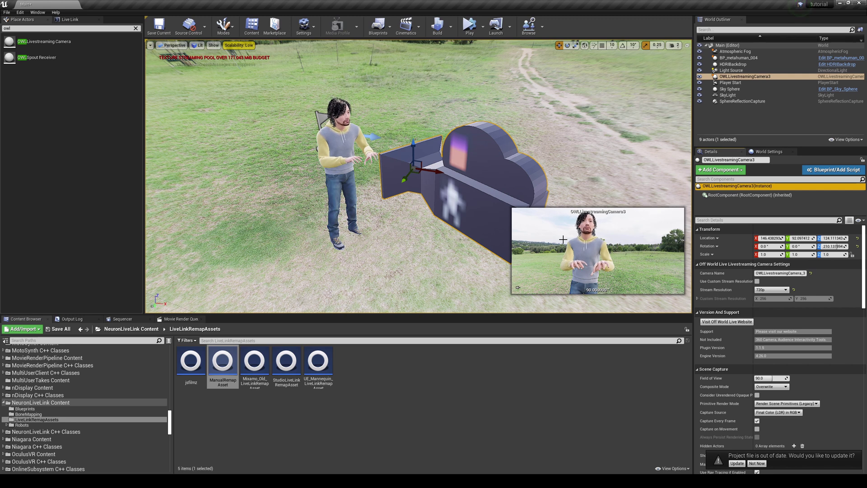
{"action": "left_click", "coordinate": [7, 12]}
{"action": "left_click", "coordinate": [26, 71]}
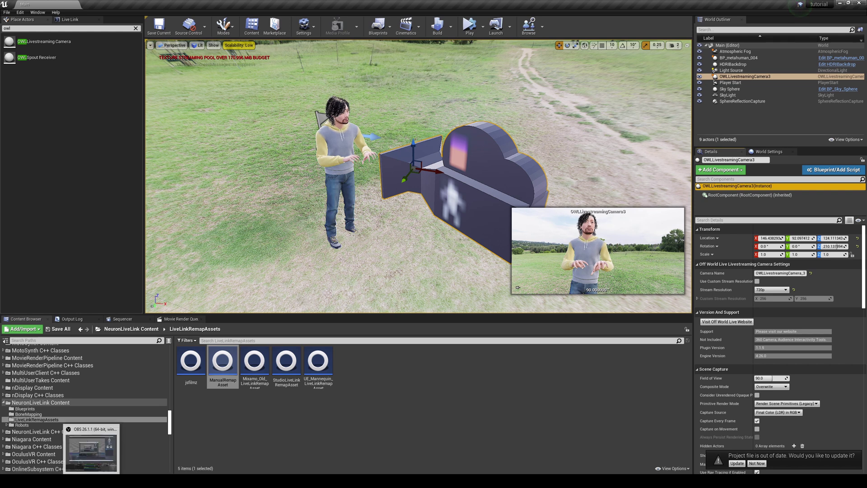
Switch to OBS to check its capture during the level simulation, and stop the simulation in Unreal Engine
{"action": "left_click", "coordinate": [92, 481]}
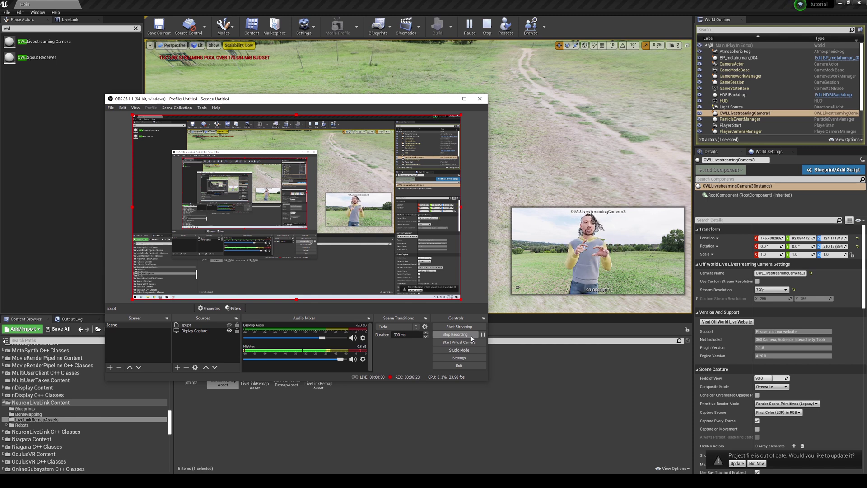
{"action": "left_click", "coordinate": [487, 26]}
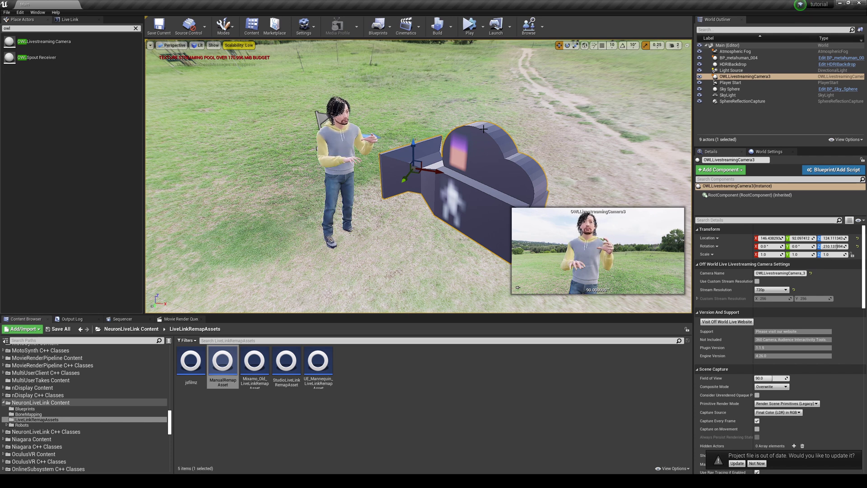
Switch to OBS, review the available streaming services in the stream settings, and leave the settings without changes
{"action": "key", "text": "alt+Tab"}
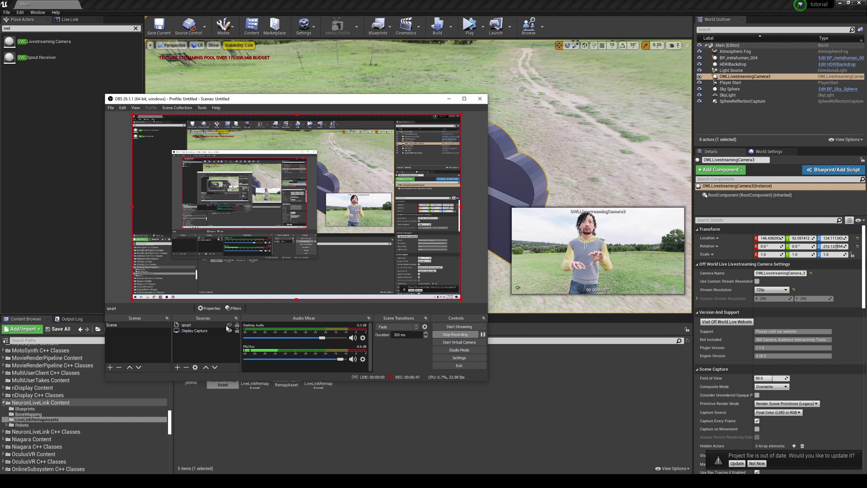
{"action": "left_click", "coordinate": [443, 358]}
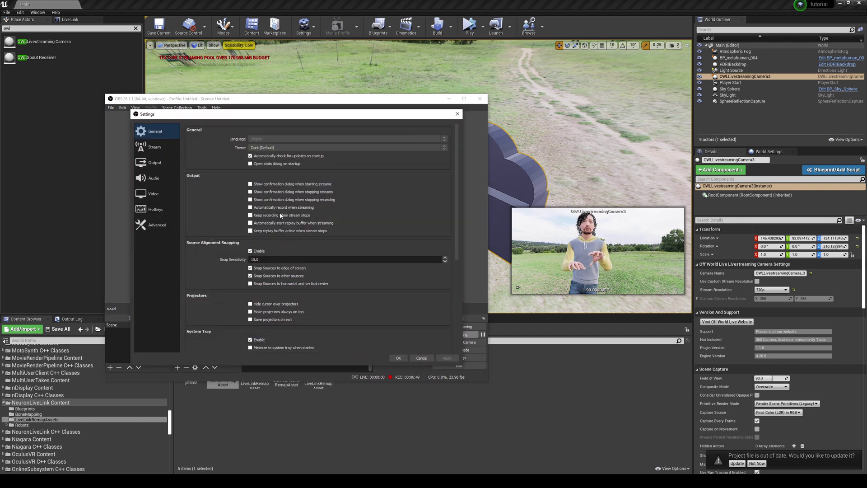
{"action": "left_click", "coordinate": [165, 152]}
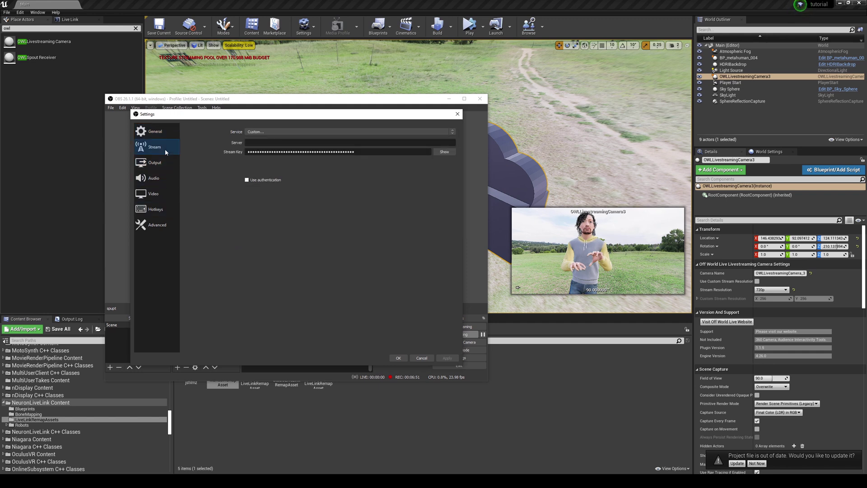
{"action": "left_click", "coordinate": [271, 131]}
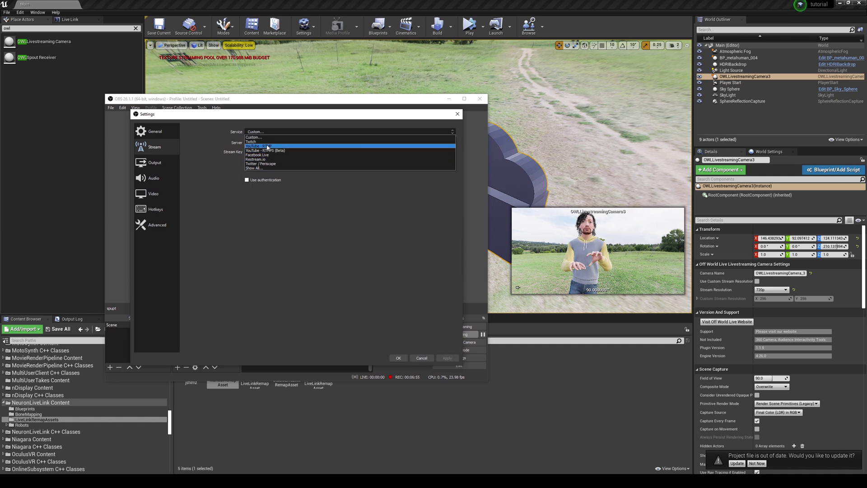
{"action": "left_click", "coordinate": [421, 359]}
{"action": "left_click", "coordinate": [421, 357]}
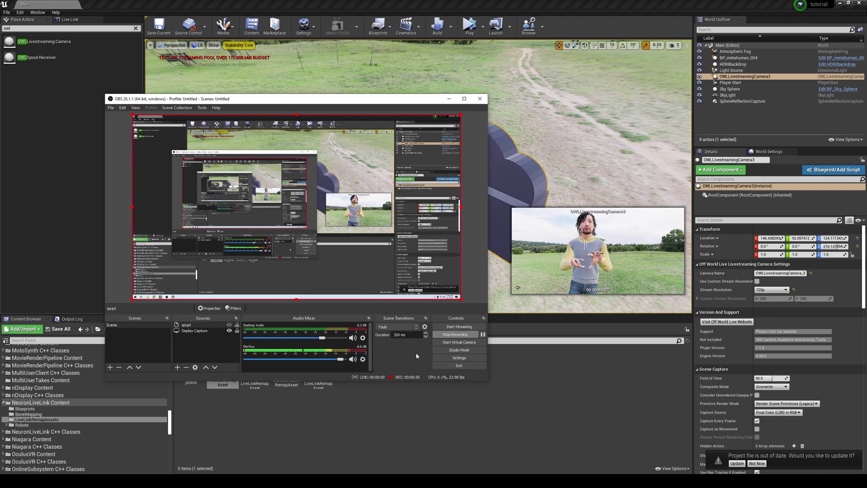